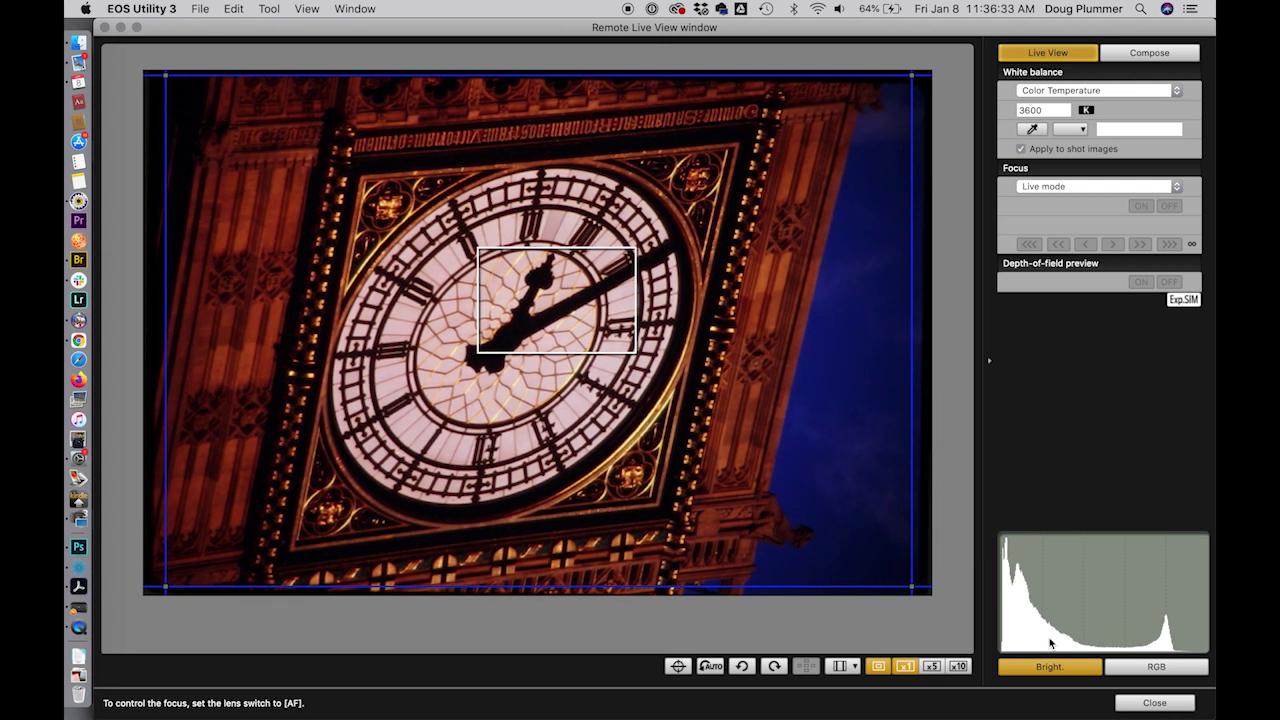
Step: Check focus at 10x, then open all 213 selected slide scans in Camera Raw
{"action": "left_click", "coordinate": [958, 666]}
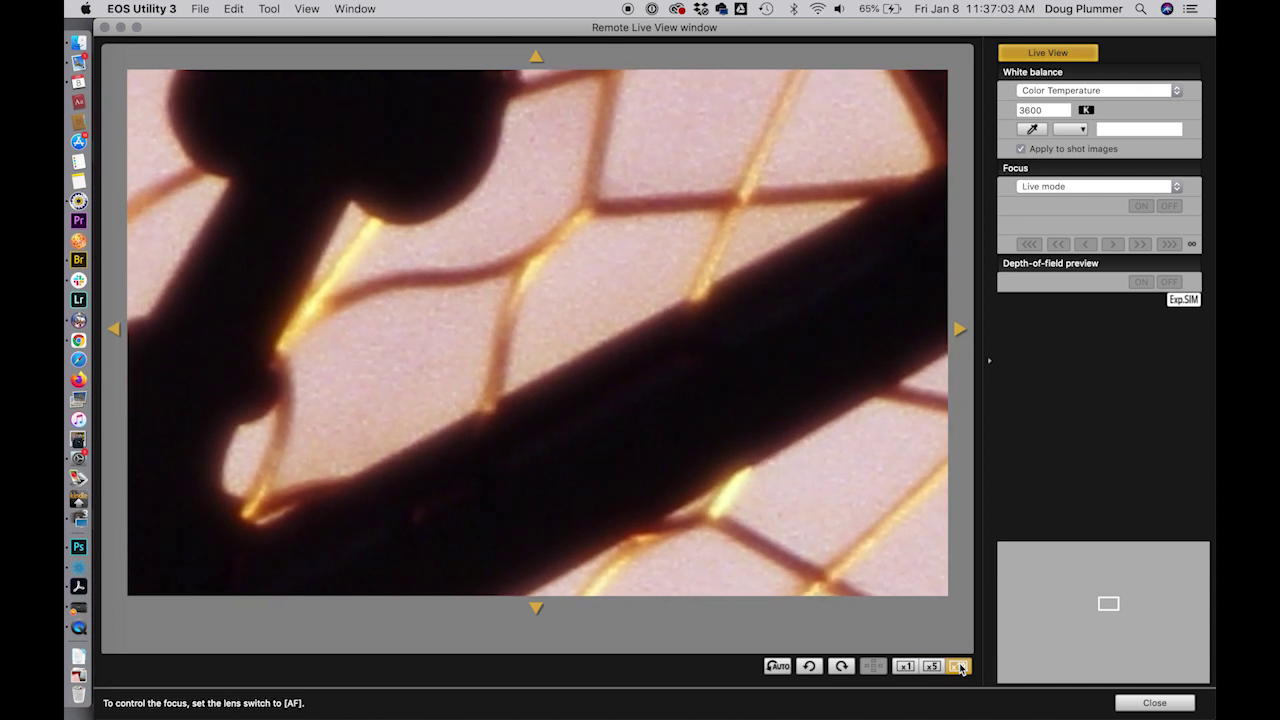
{"action": "left_click", "coordinate": [906, 667]}
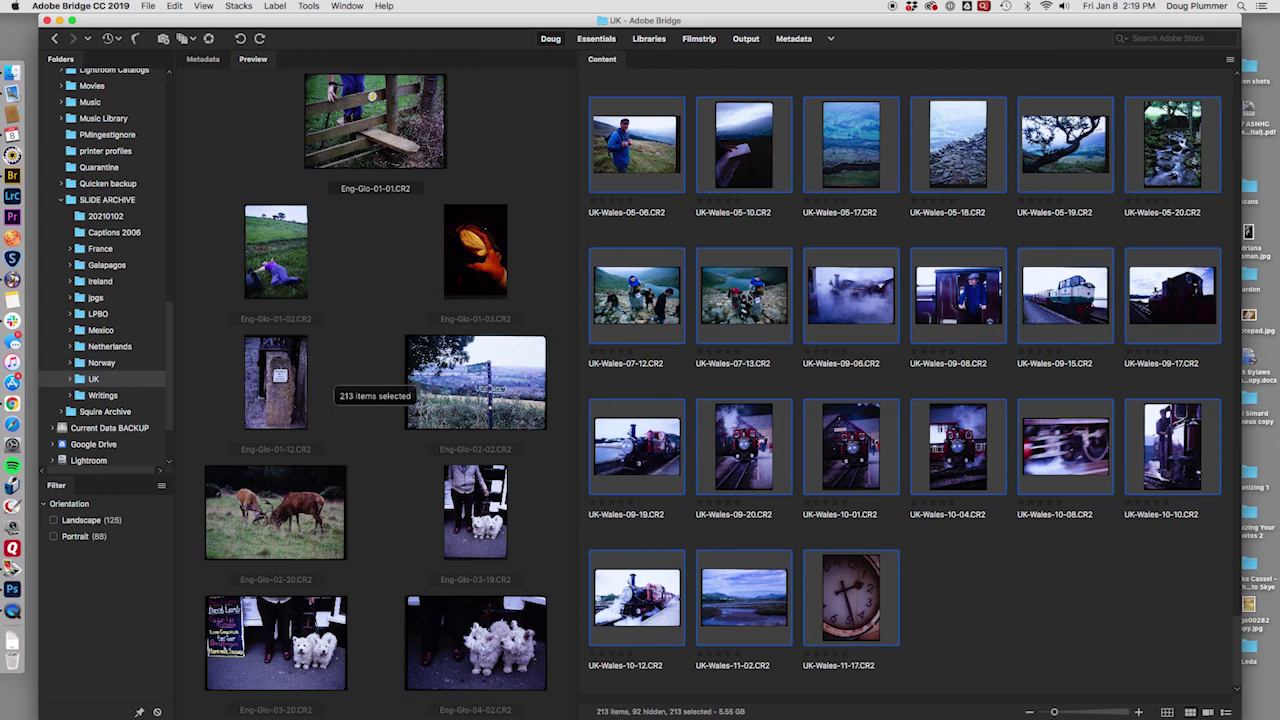
{"action": "right_click", "coordinate": [749, 294]}
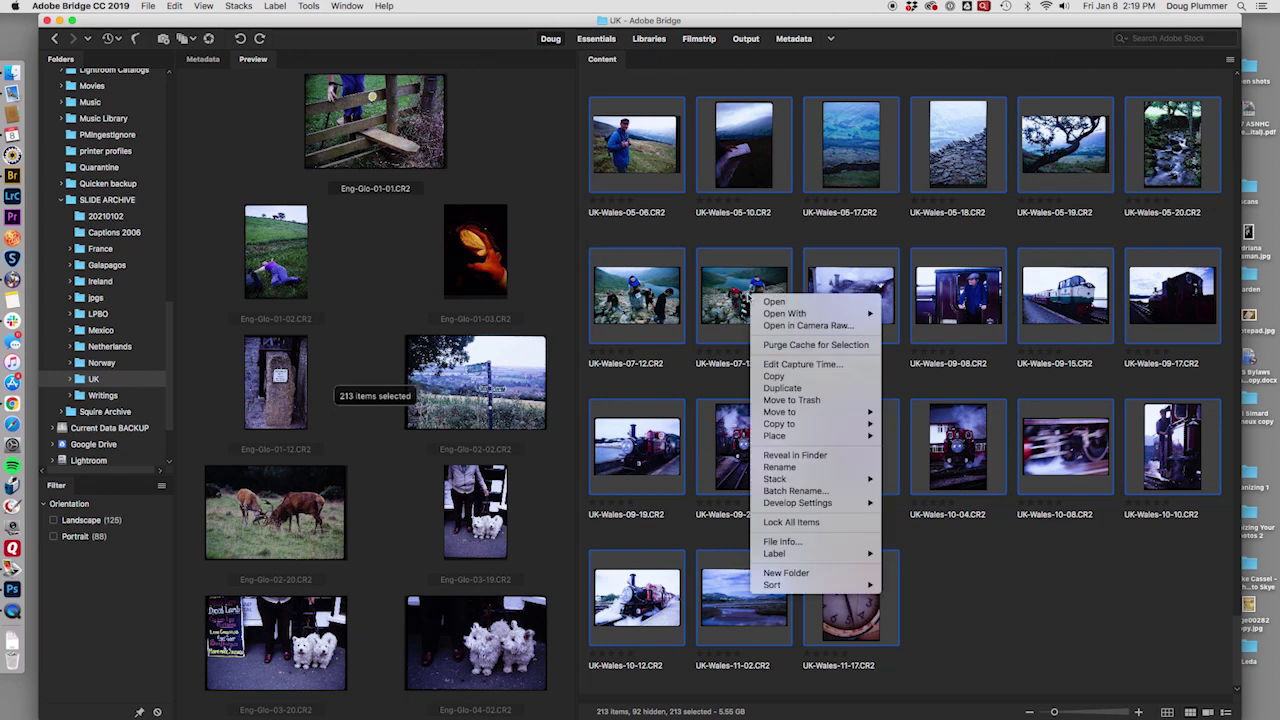
{"action": "left_click", "coordinate": [789, 326]}
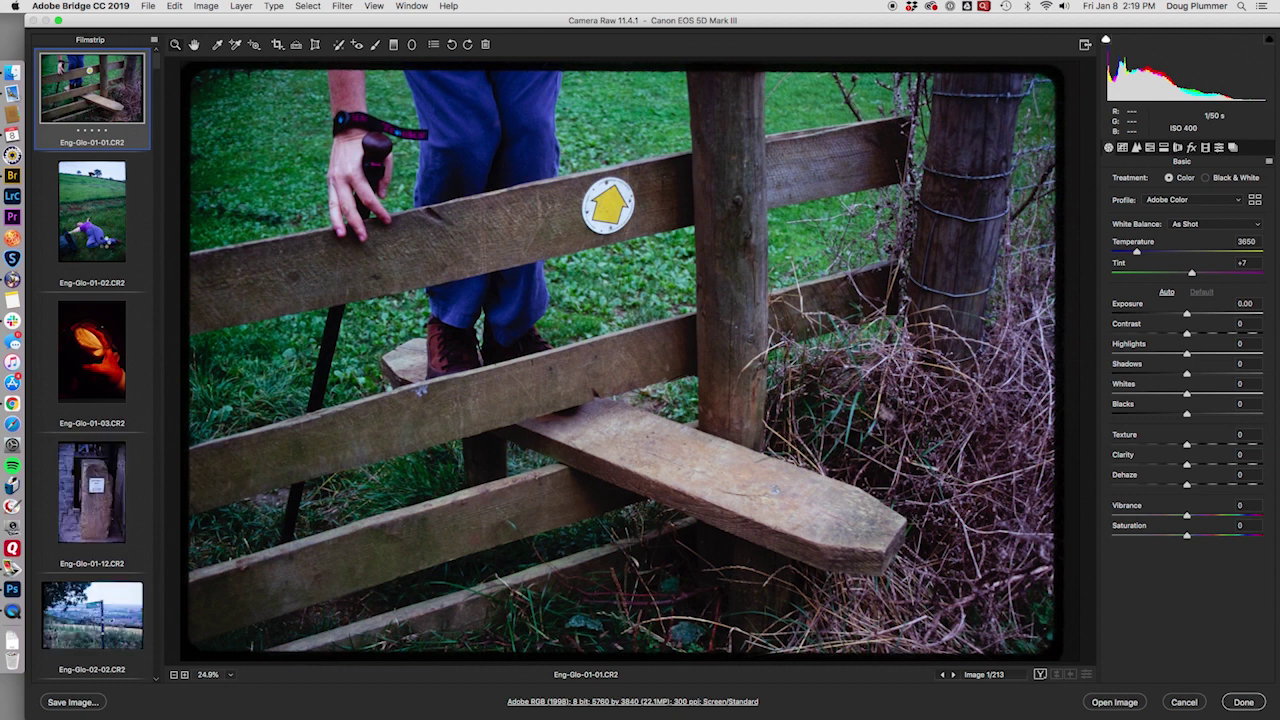
Step: Step through the first scans to the Cotswold Way stone marker image
{"action": "left_click", "coordinate": [107, 246]}
{"action": "left_click", "coordinate": [92, 352]}
{"action": "left_click", "coordinate": [108, 490]}
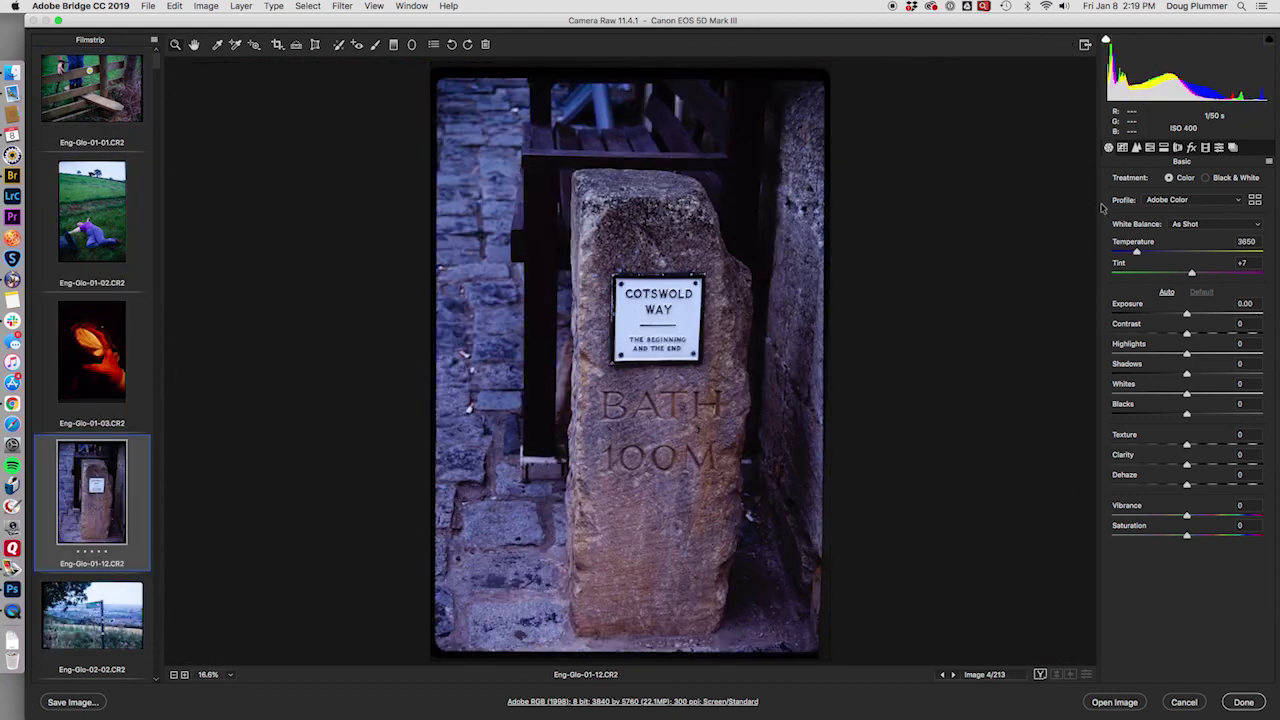
Step: Select all scans and load the slide dupe beseler 5200.xmp settings preset
{"action": "key", "text": "super+a"}
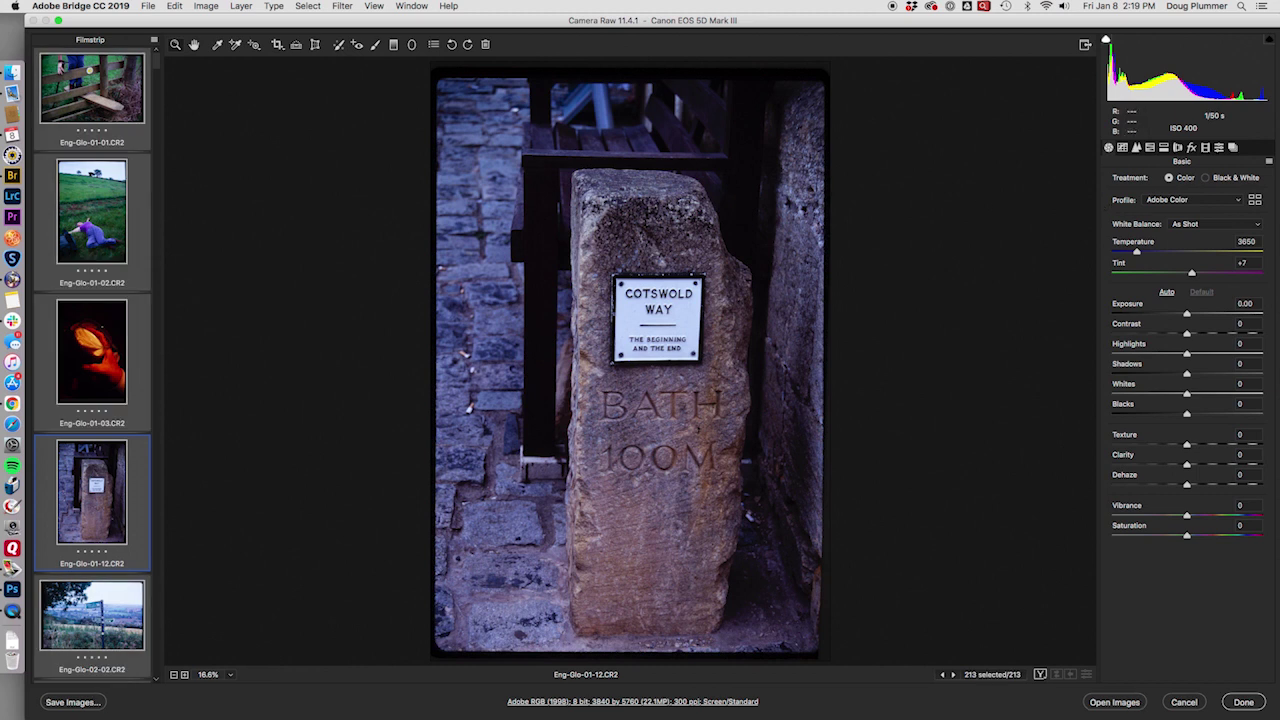
{"action": "left_click", "coordinate": [1268, 163]}
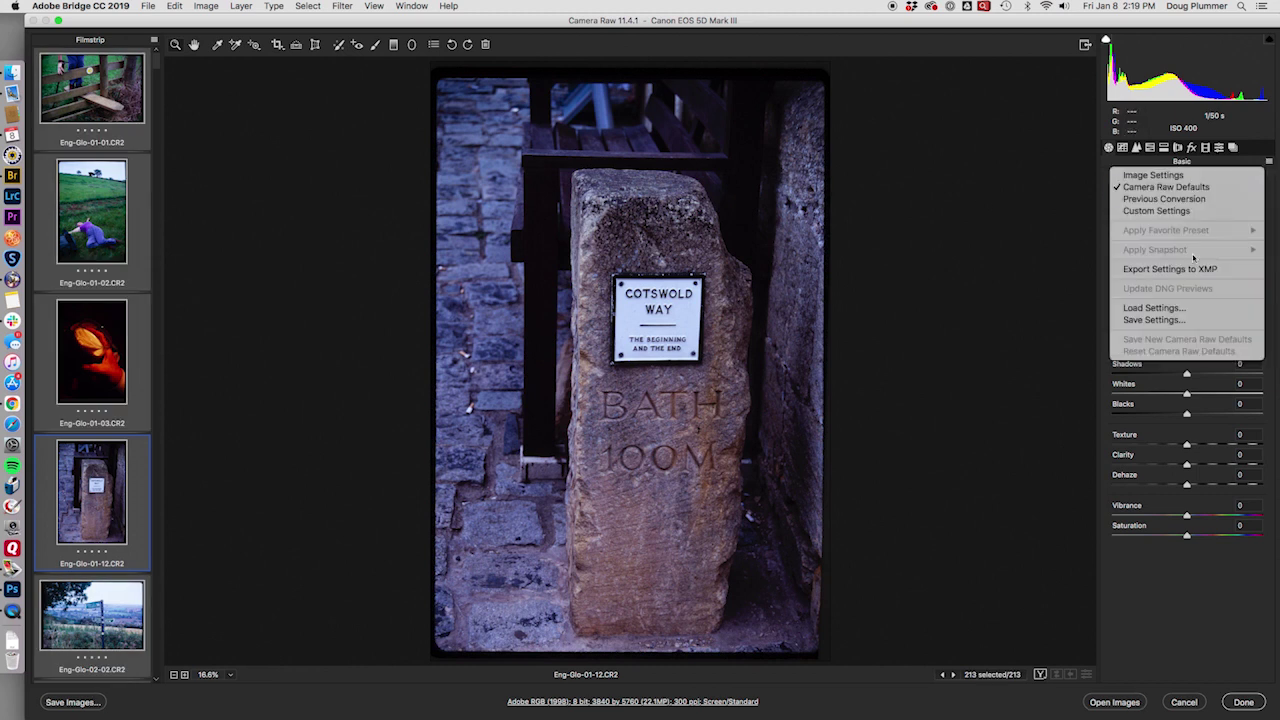
{"action": "left_click", "coordinate": [1172, 312]}
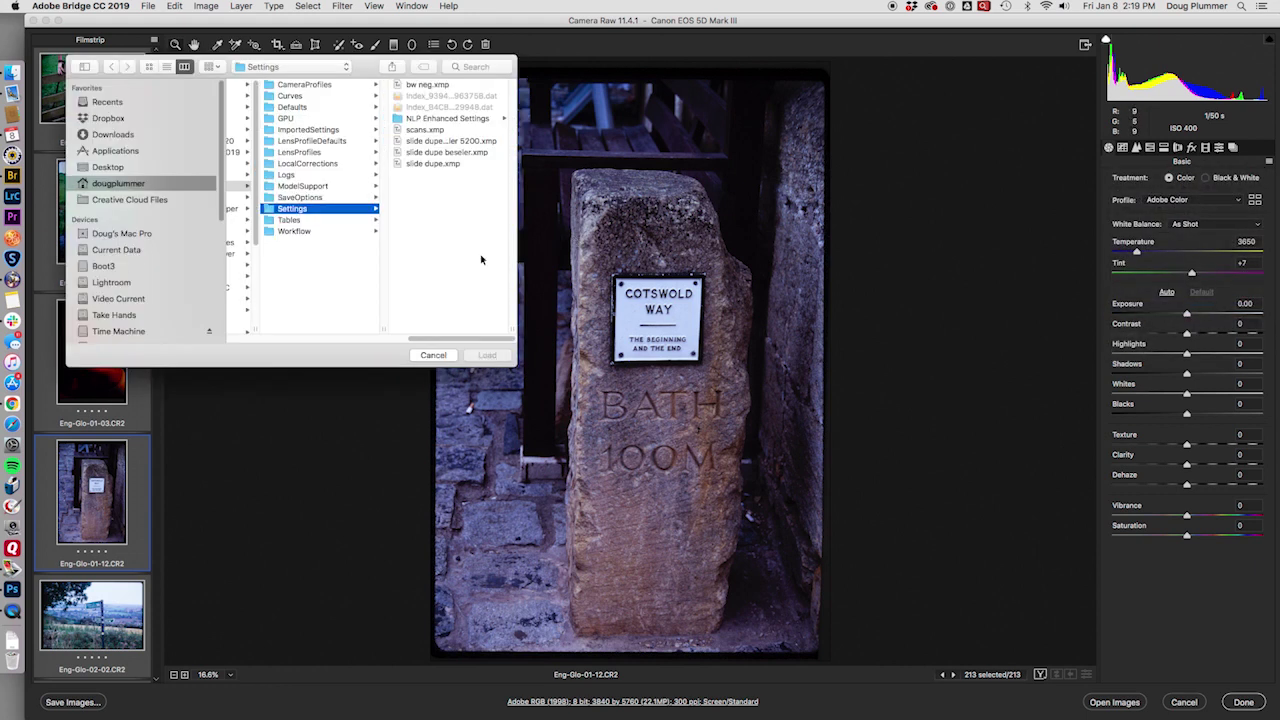
{"action": "left_click", "coordinate": [425, 142]}
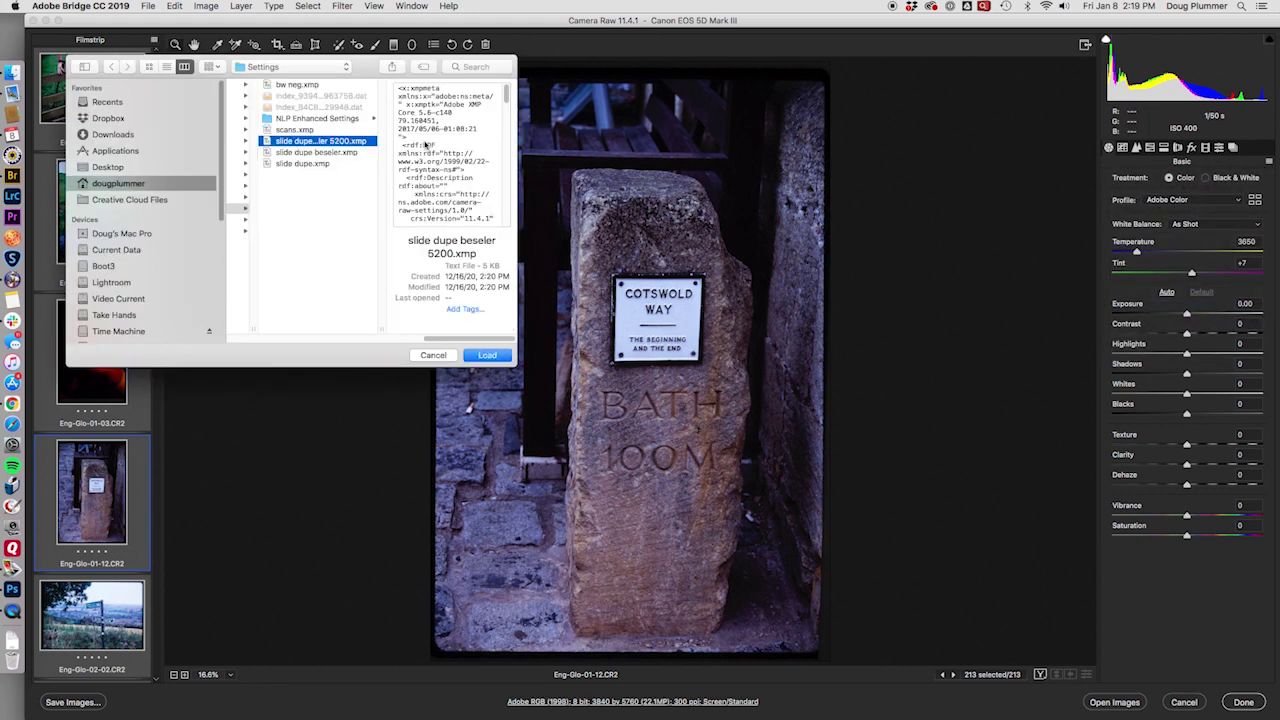
{"action": "left_click", "coordinate": [487, 356]}
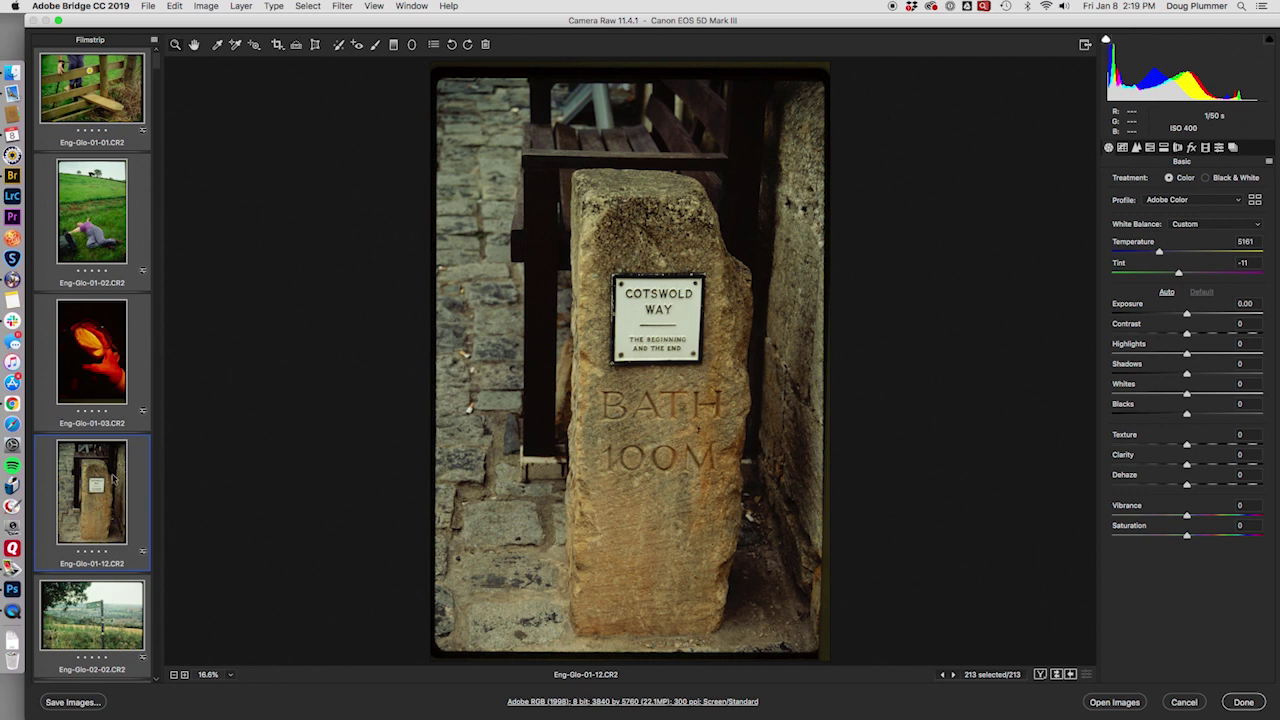
Step: Review the preset's Red, Green and Blue tone curves
{"action": "left_click", "coordinate": [1122, 147]}
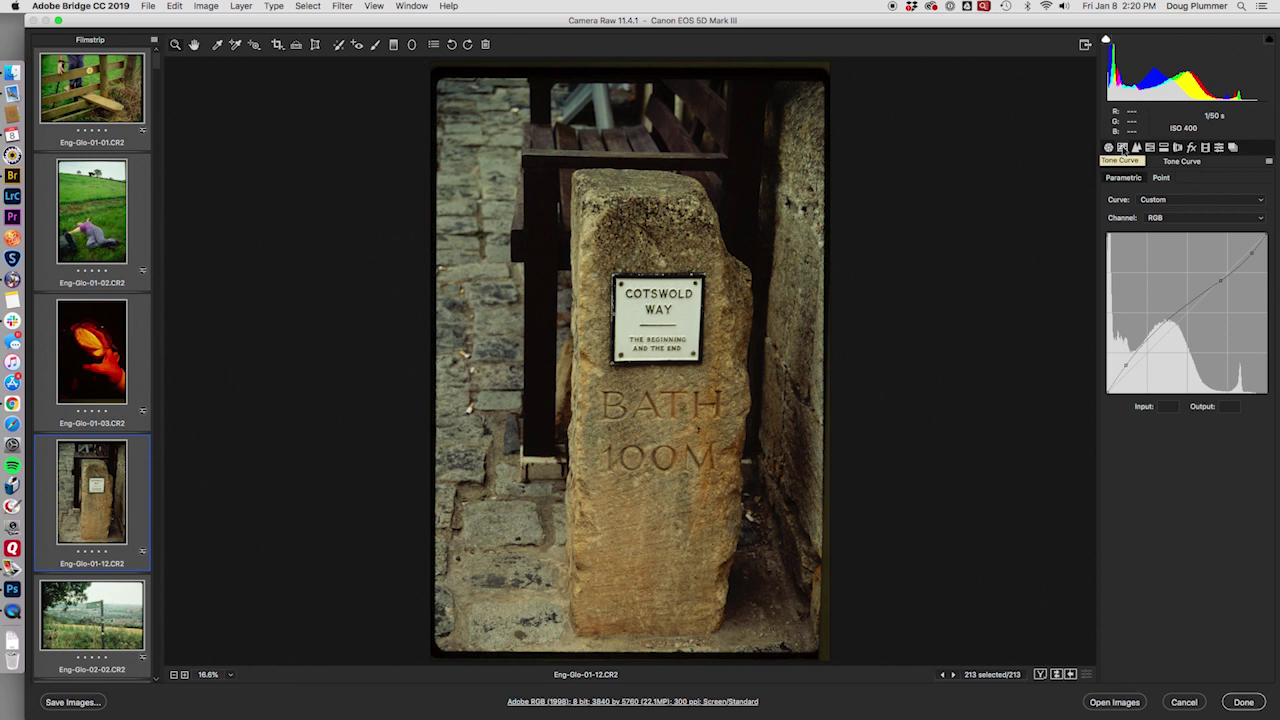
{"action": "left_click", "coordinate": [1261, 217]}
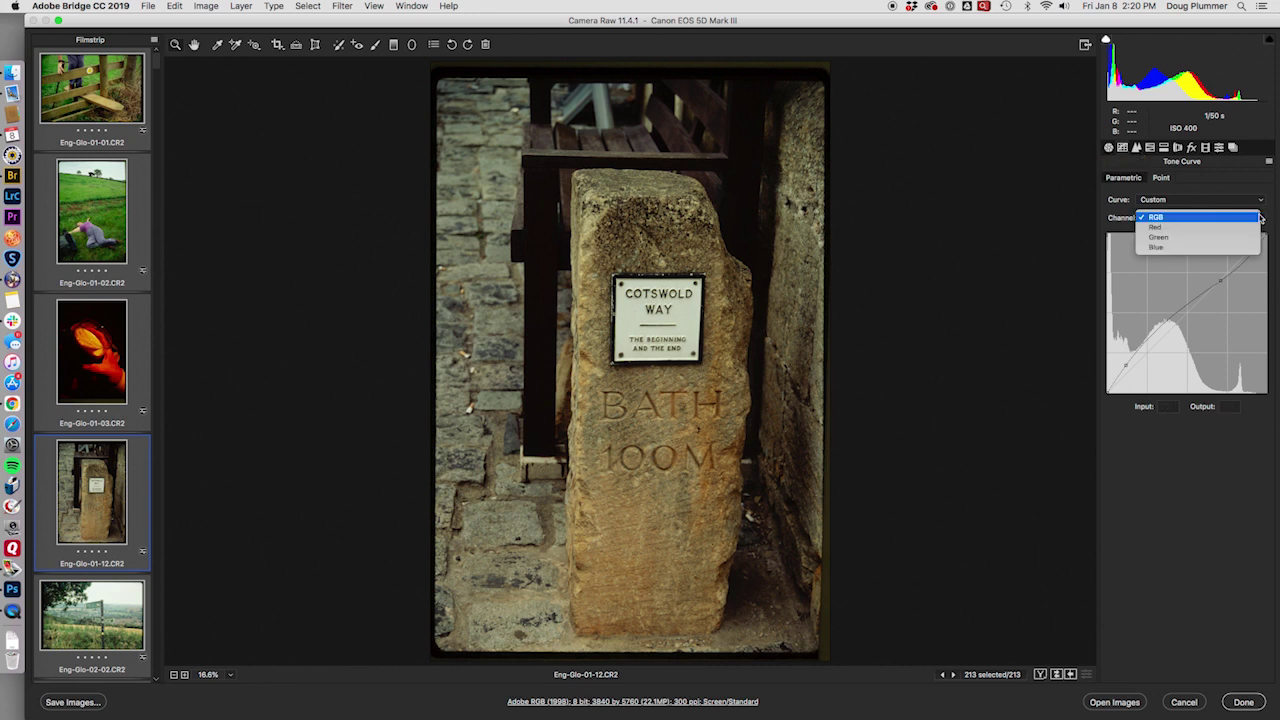
{"action": "left_click", "coordinate": [1259, 225]}
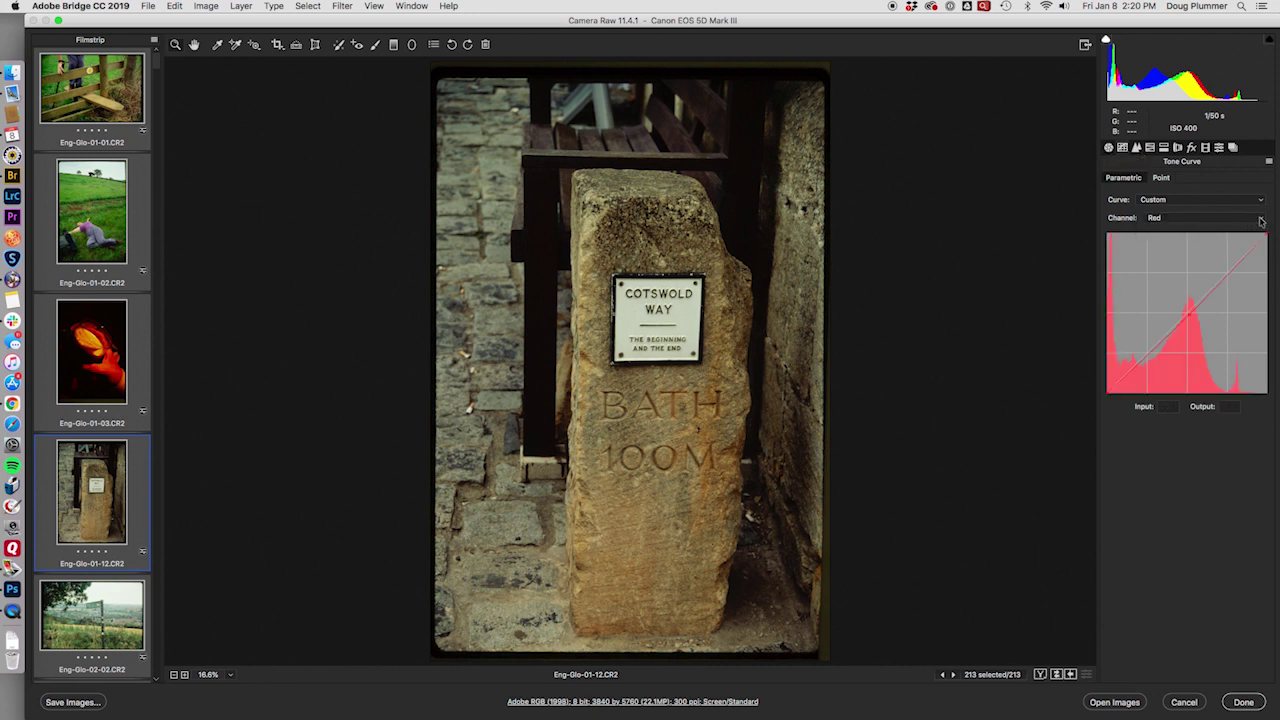
{"action": "left_click", "coordinate": [1261, 220]}
{"action": "left_click", "coordinate": [1259, 228]}
{"action": "left_click", "coordinate": [1263, 221]}
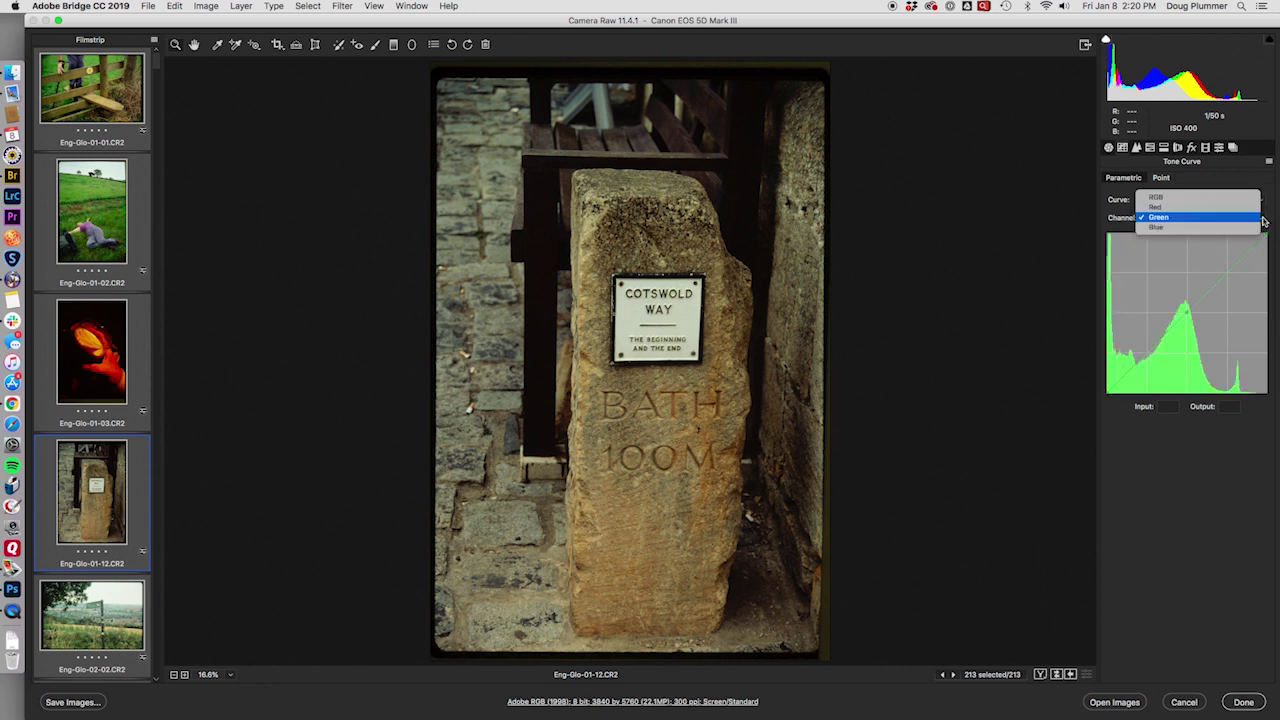
{"action": "left_click", "coordinate": [1250, 228]}
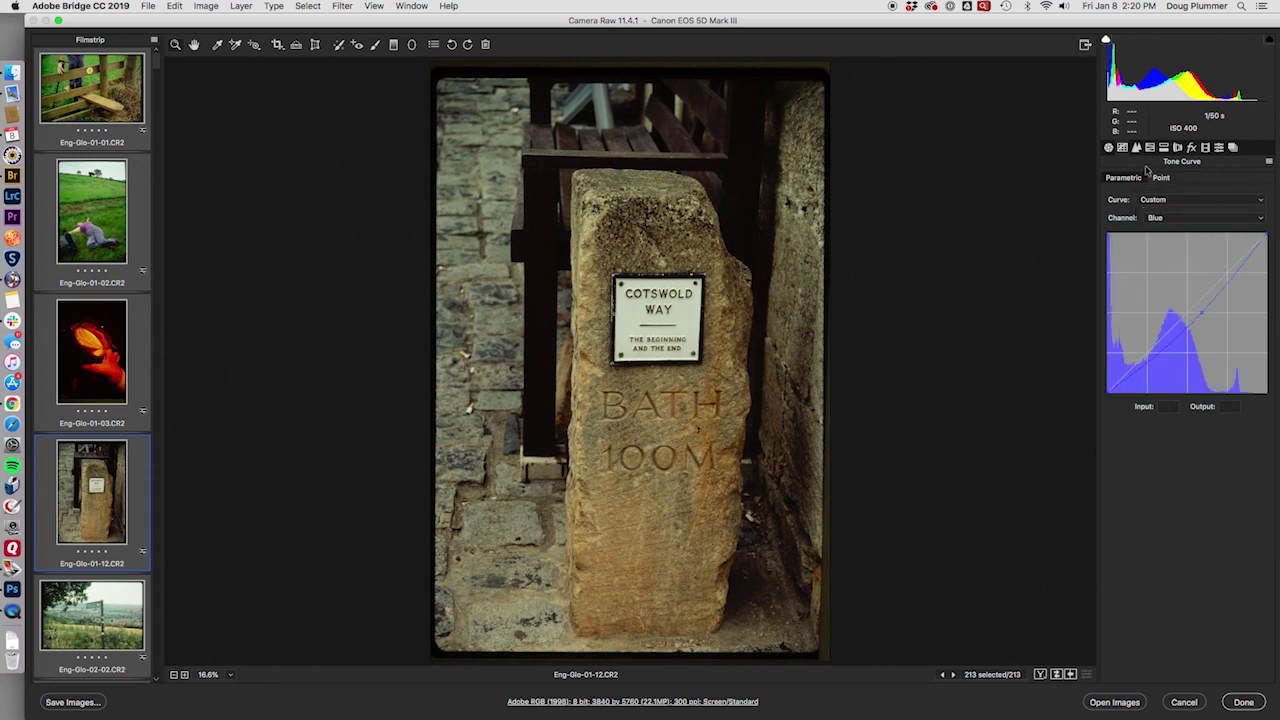
Step: Raise the Tint from −11 to +4 across all 213 scans
{"action": "left_click", "coordinate": [1108, 148]}
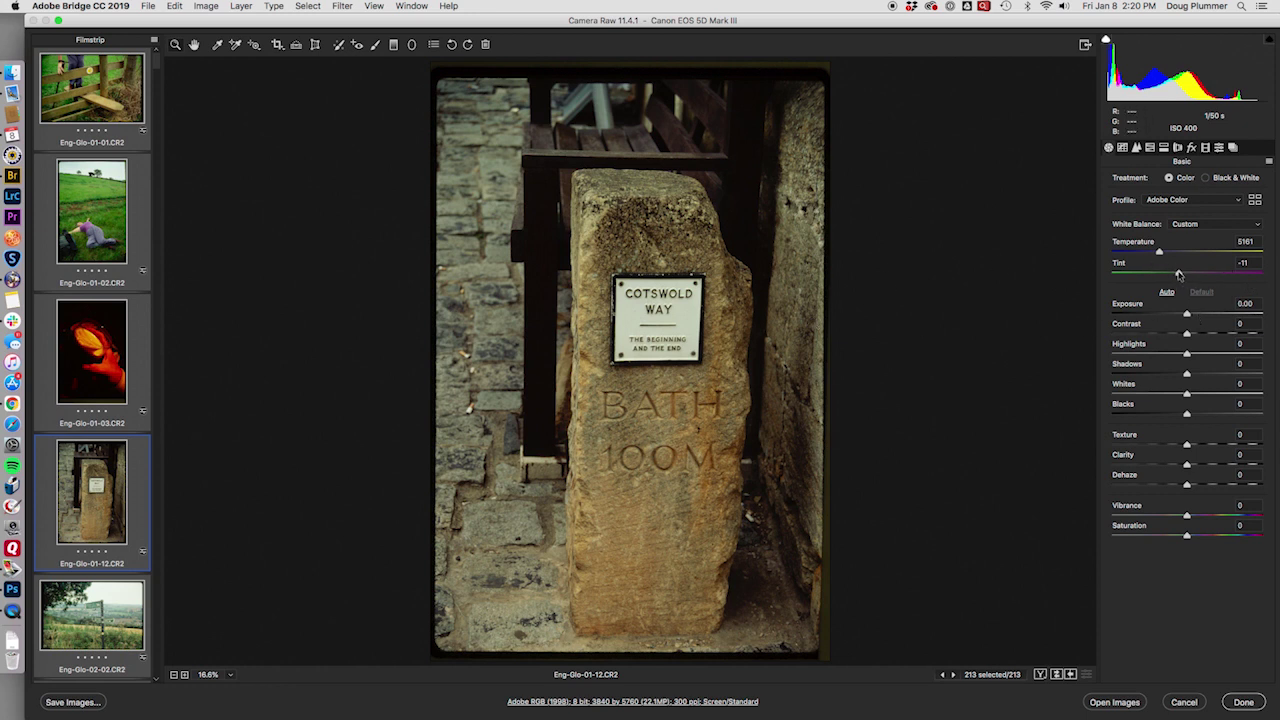
{"action": "left_click_drag", "start_coordinate": [1179, 275], "coordinate": [1182, 275]}
{"action": "left_click_drag", "start_coordinate": [1183, 273], "coordinate": [1191, 274]}
Step: Lift the shadows in the fence stile scan
{"action": "left_click", "coordinate": [88, 86]}
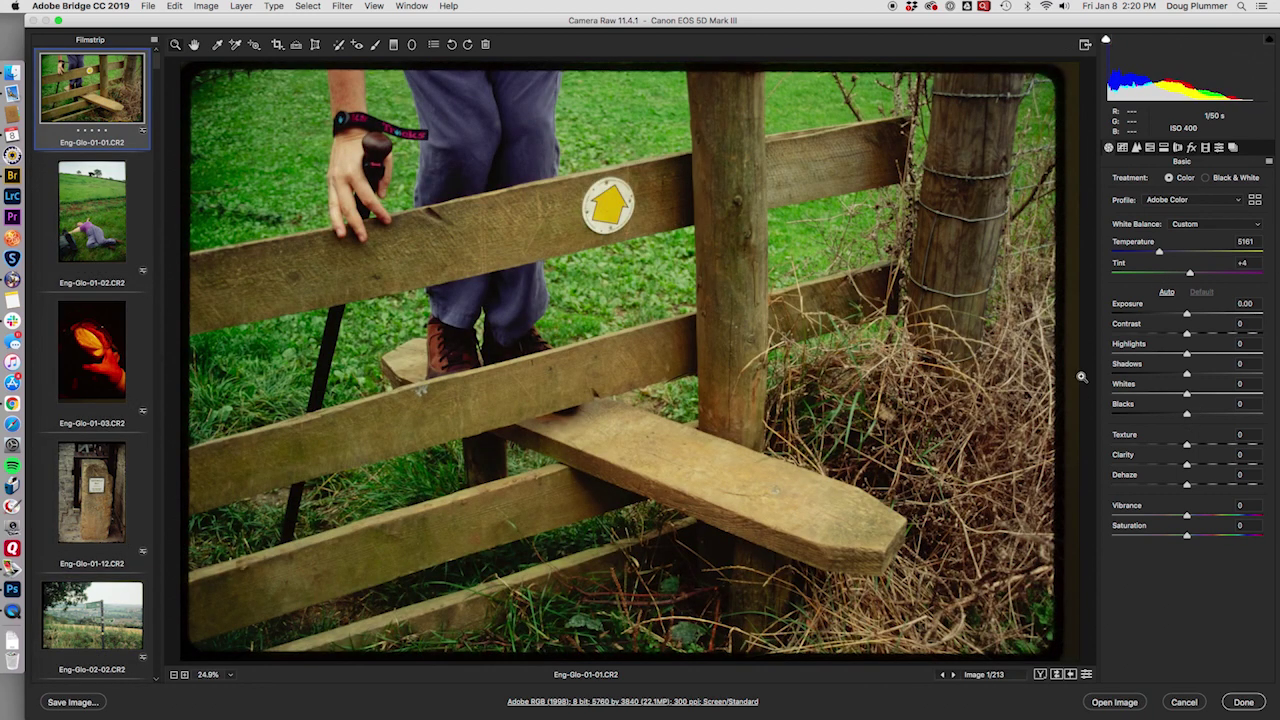
{"action": "left_click_drag", "start_coordinate": [1134, 364], "coordinate": [1146, 359]}
{"action": "left_click", "coordinate": [103, 103]}
Step: Cool the beer glass scan's colour temperature and brighten it
{"action": "key", "text": "Down"}
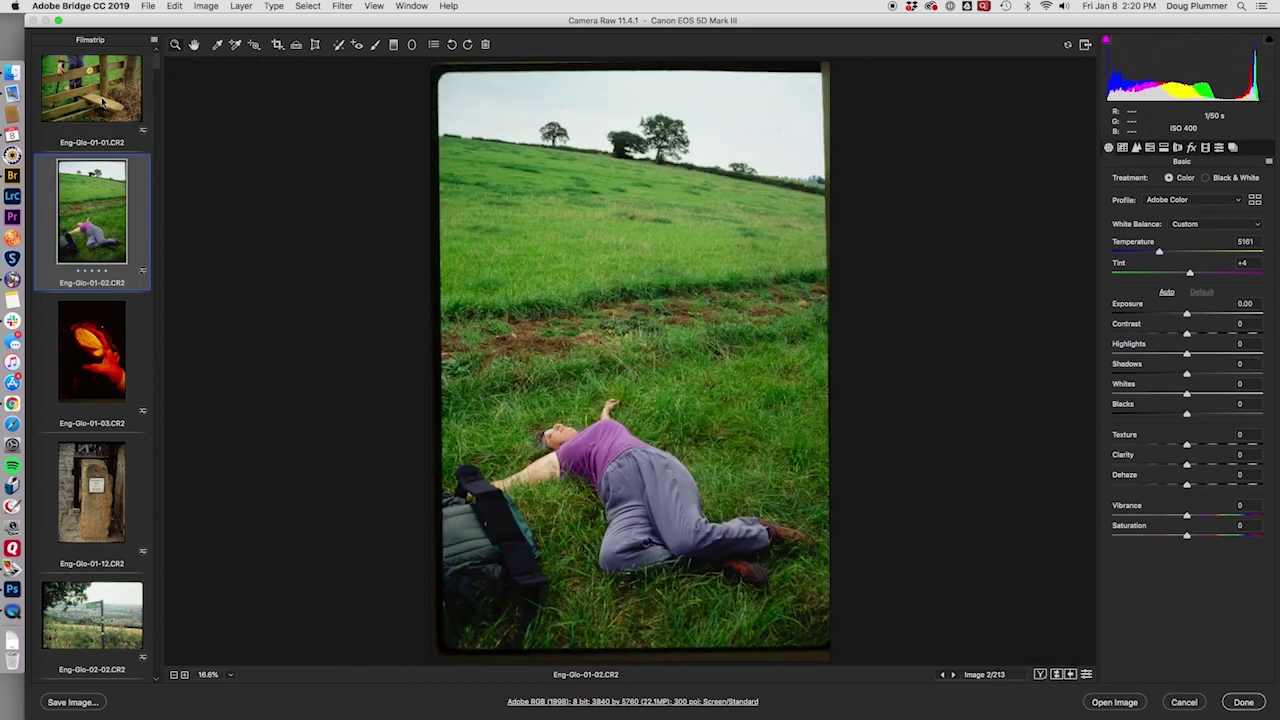
{"action": "key", "text": "Down"}
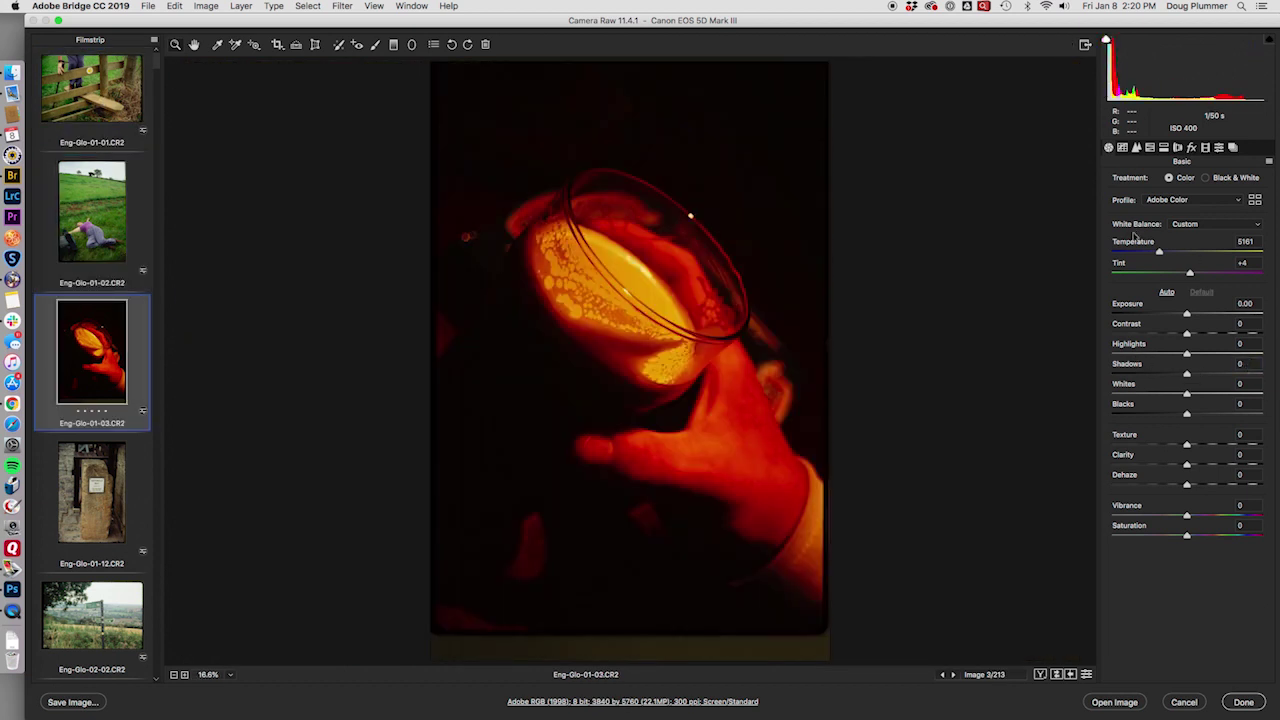
{"action": "left_click_drag", "start_coordinate": [1135, 241], "coordinate": [1108, 241]}
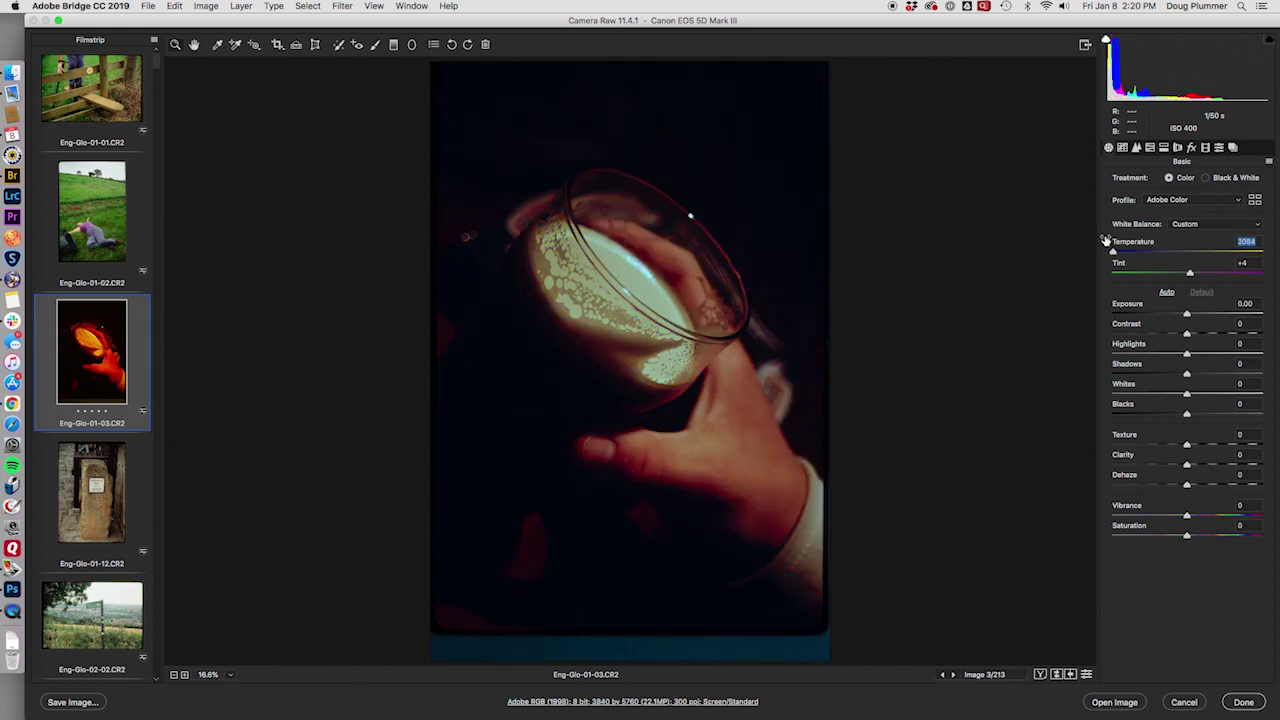
{"action": "left_click", "coordinate": [1131, 304]}
{"action": "left_click_drag", "start_coordinate": [1131, 304], "coordinate": [1139, 303]}
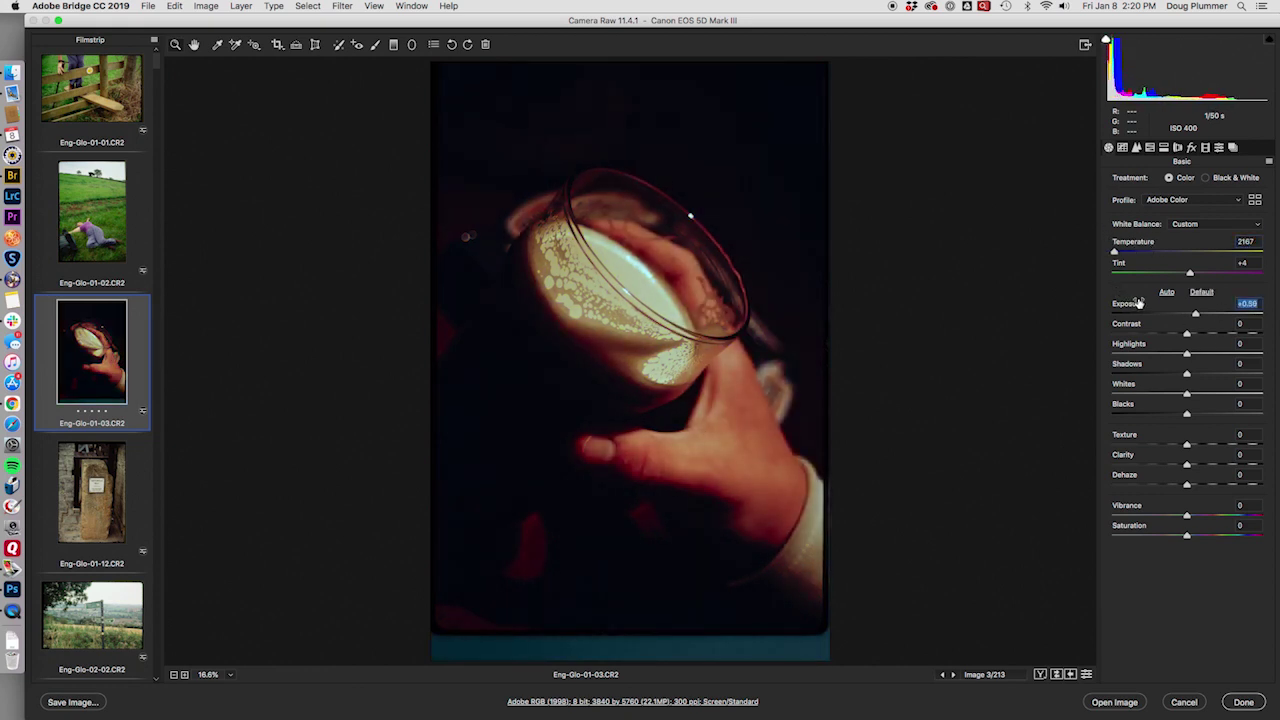
Step: Darken the signpost scan, then lift shadows and cool the stags scan
{"action": "key", "text": "Down"}
{"action": "key", "text": "Down"}
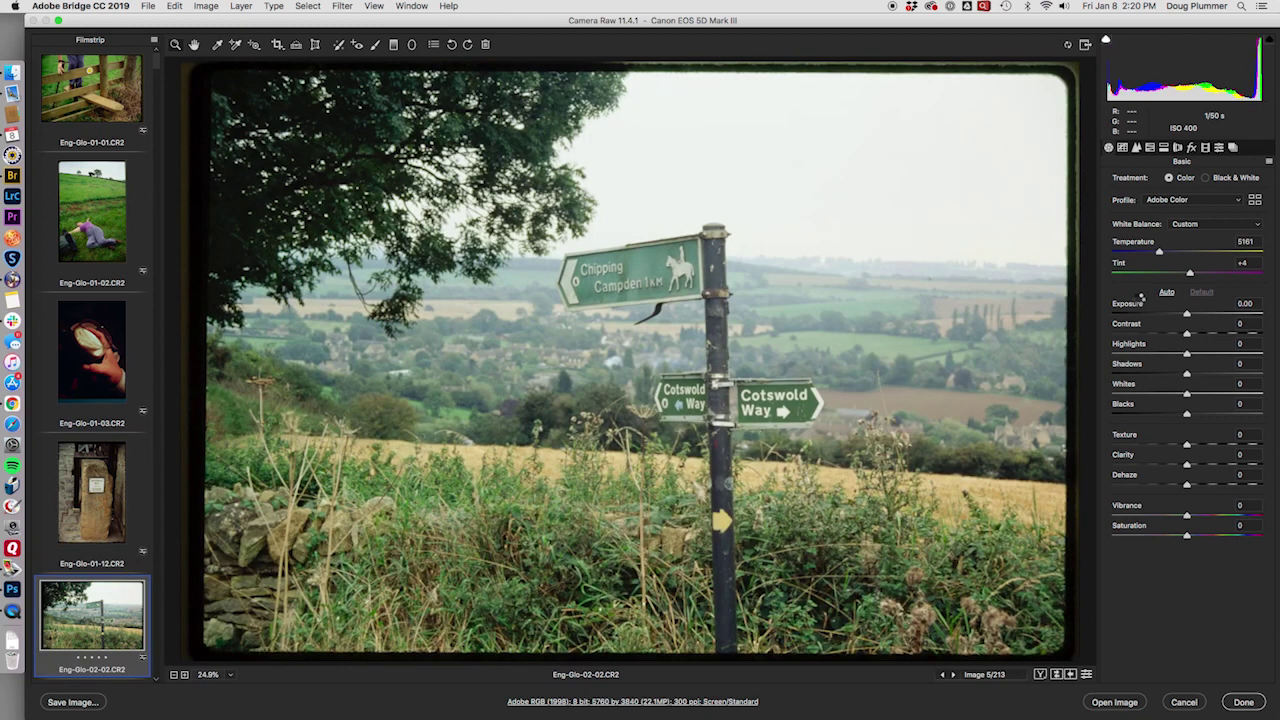
{"action": "left_click_drag", "start_coordinate": [1143, 306], "coordinate": [1137, 306]}
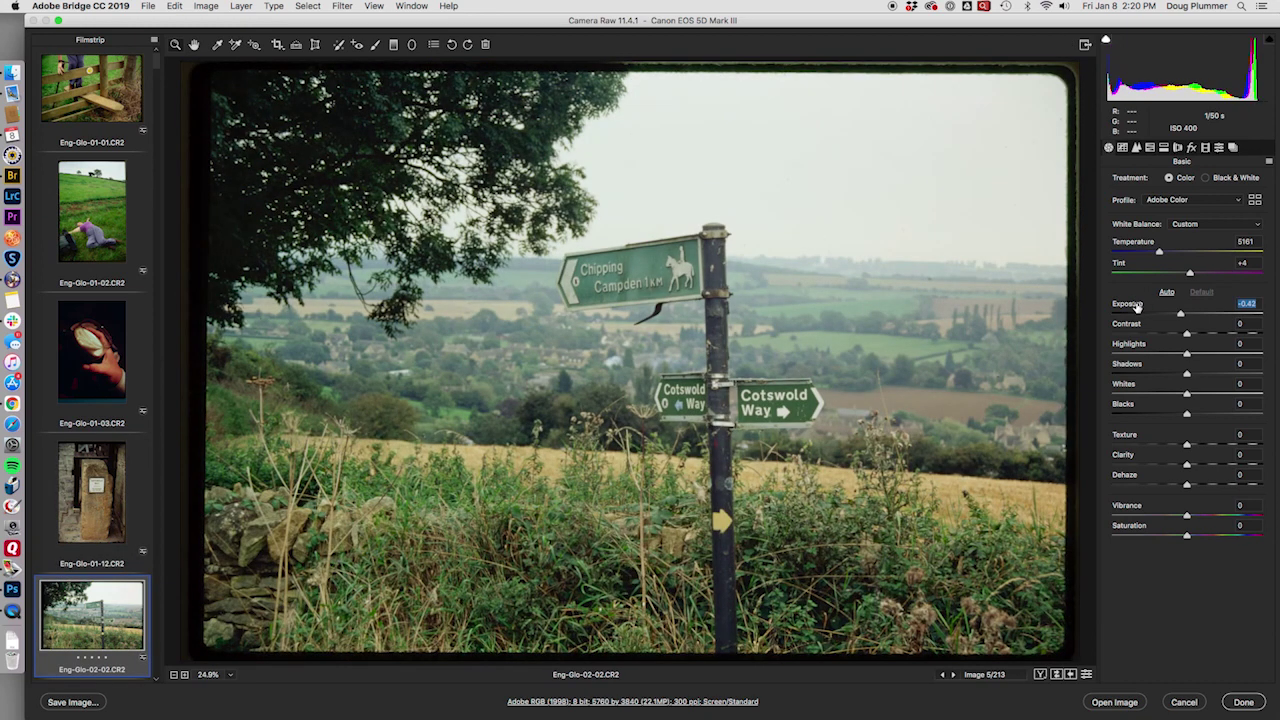
{"action": "key", "text": "Down"}
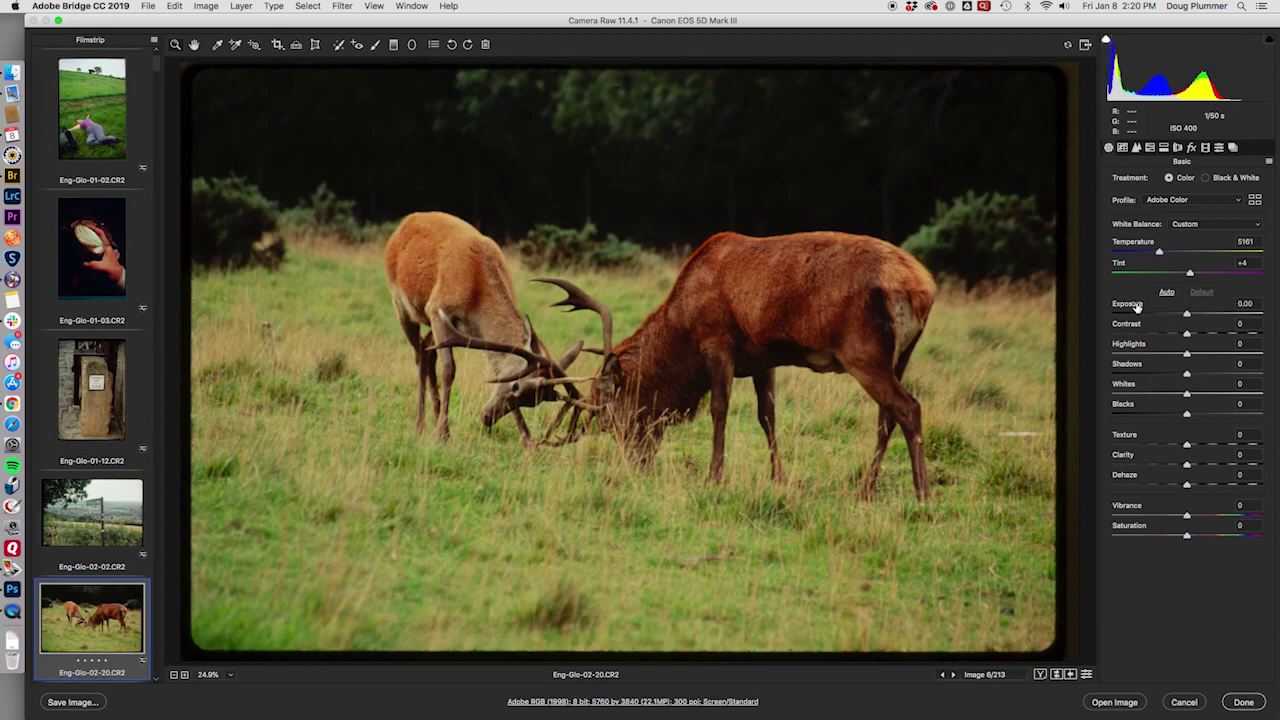
{"action": "left_click_drag", "start_coordinate": [1130, 366], "coordinate": [1172, 364]}
{"action": "mouse_move", "coordinate": [1144, 244]}
{"action": "left_mouse_down"}
{"action": "mouse_move", "coordinate": [1129, 247]}
{"action": "mouse_move", "coordinate": [1140, 266]}
{"action": "left_mouse_up"}
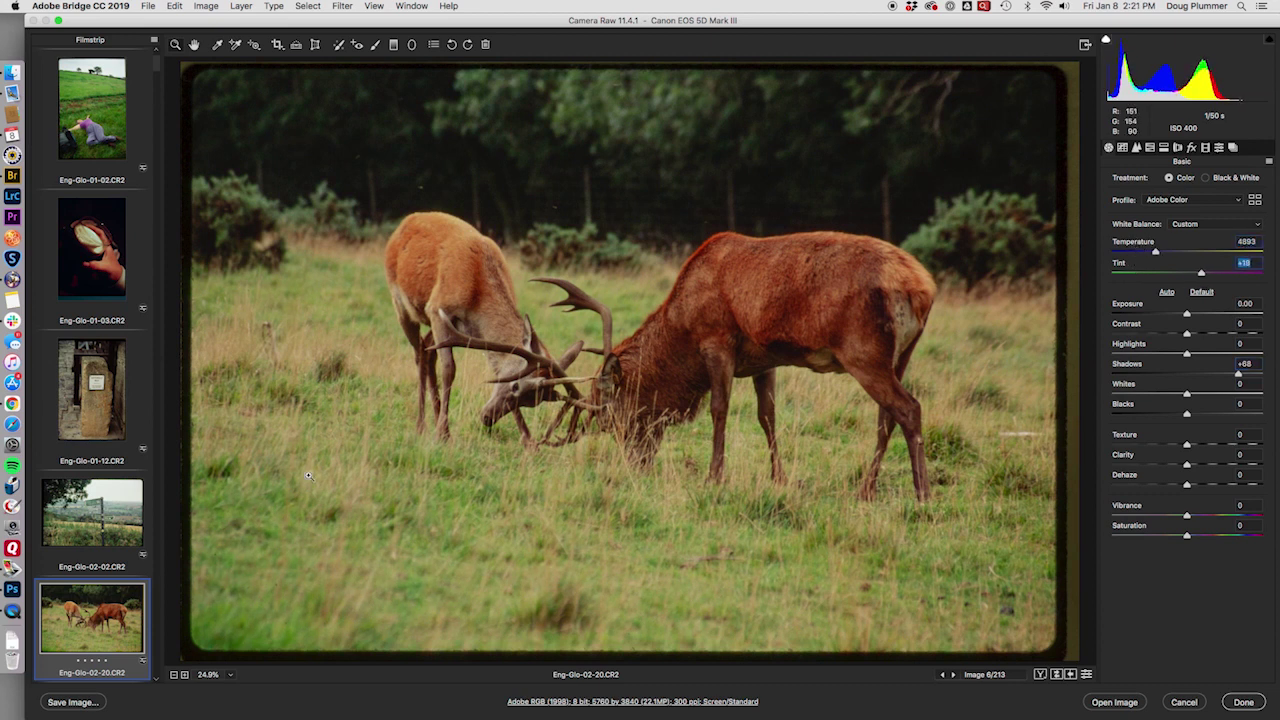
Step: Brighten the close-up dogs scan and adjust the dog-walker scan's exposure
{"action": "key", "text": "Down"}
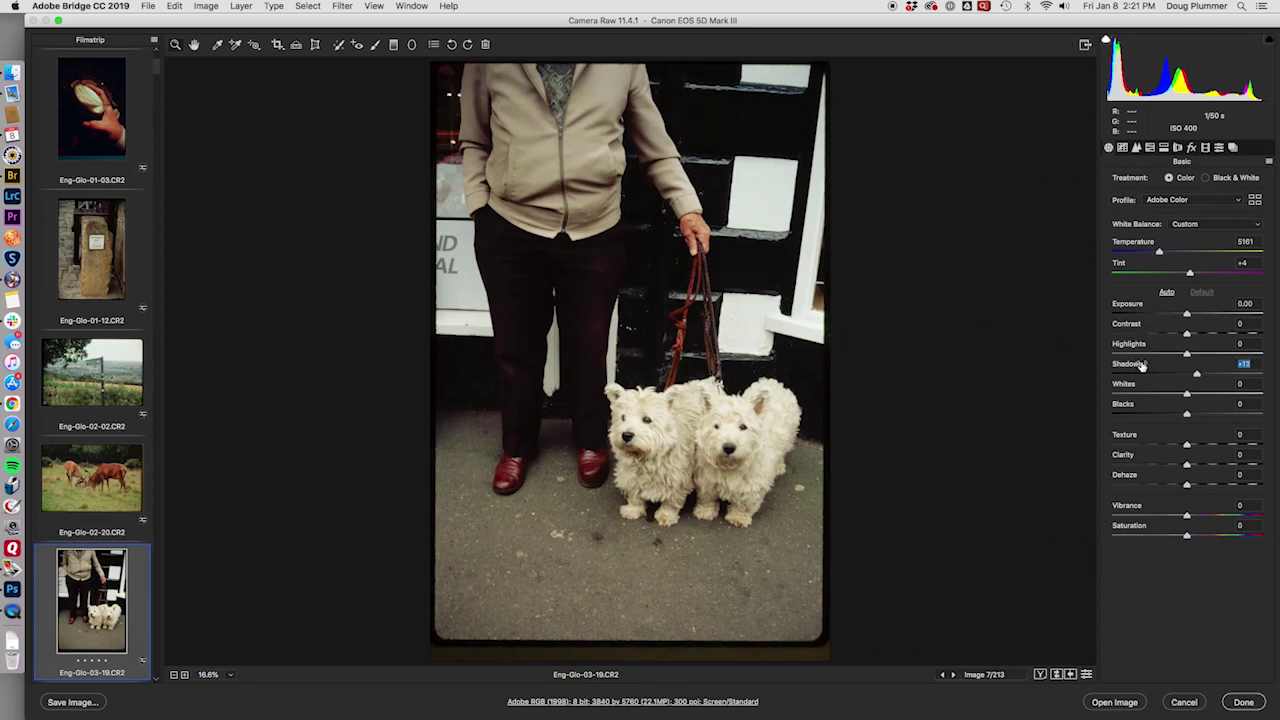
{"action": "key", "text": "Down"}
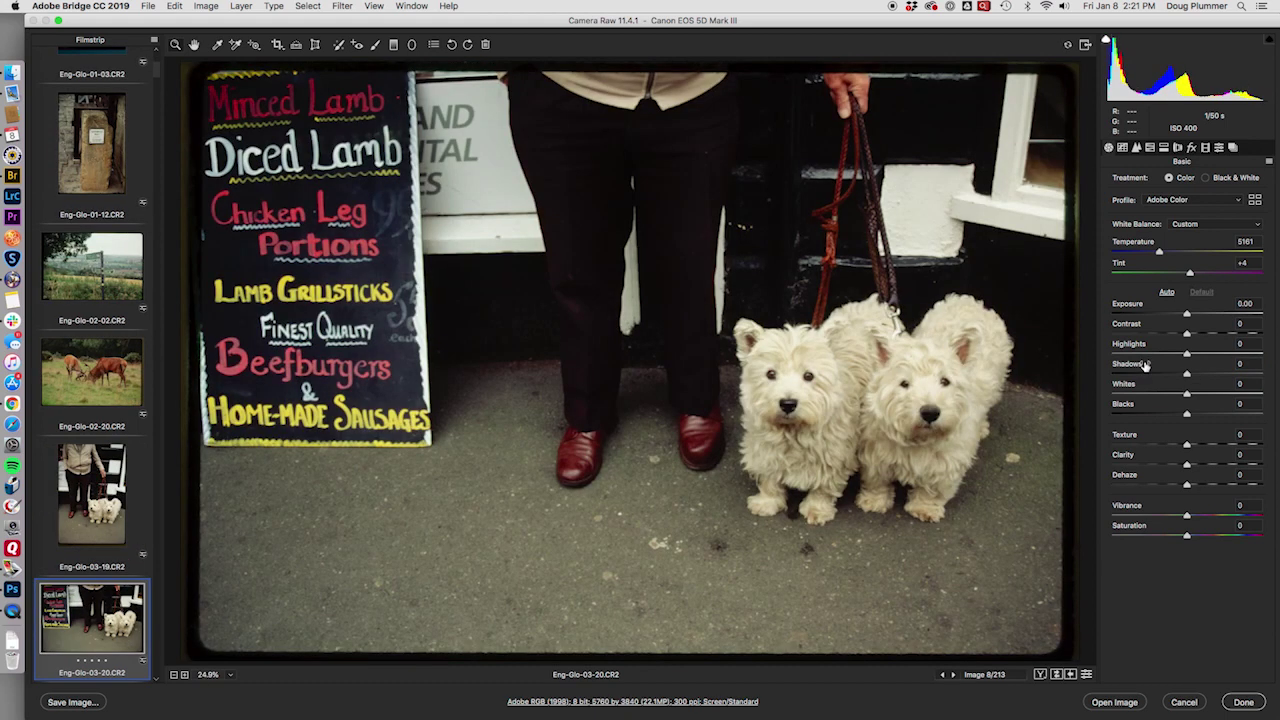
{"action": "key", "text": "Down"}
{"action": "left_click_drag", "start_coordinate": [1128, 305], "coordinate": [1130, 307]}
{"action": "key", "text": "Down"}
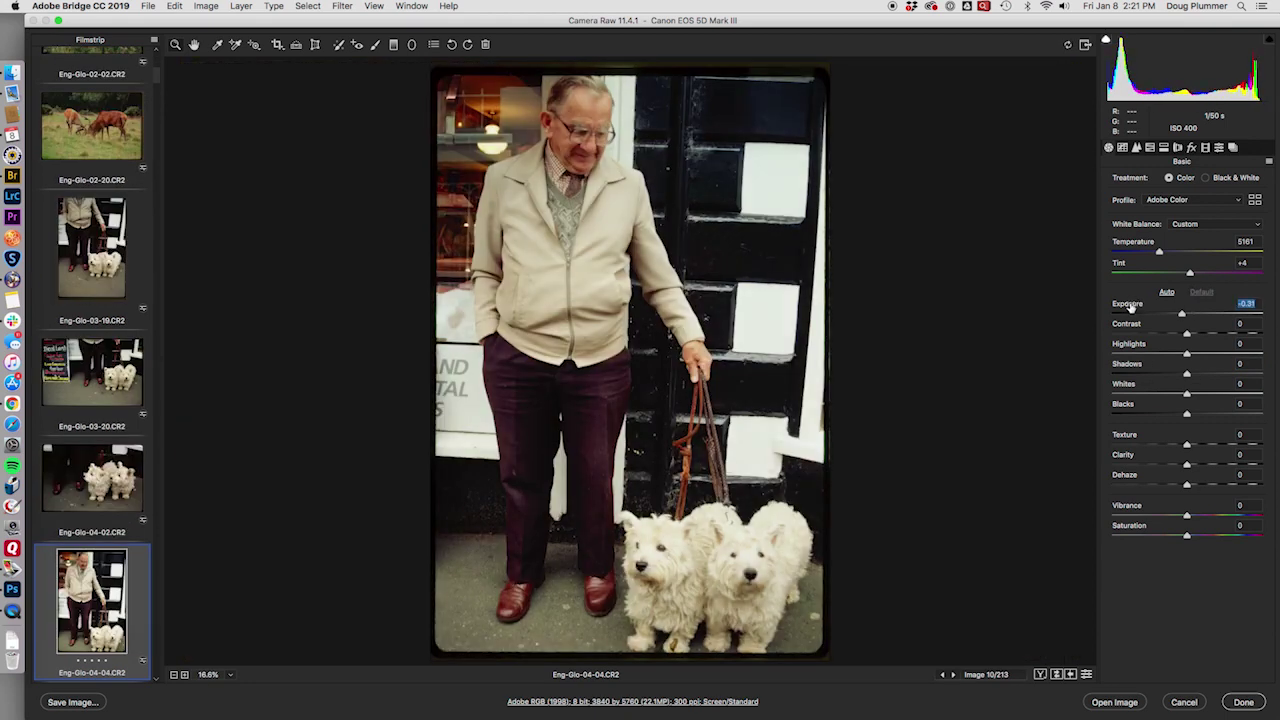
{"action": "left_click", "coordinate": [108, 596]}
Step: Give the cottage scan Shadows +27 and Exposure +0.18, then close Camera Raw
{"action": "key", "text": "Down"}
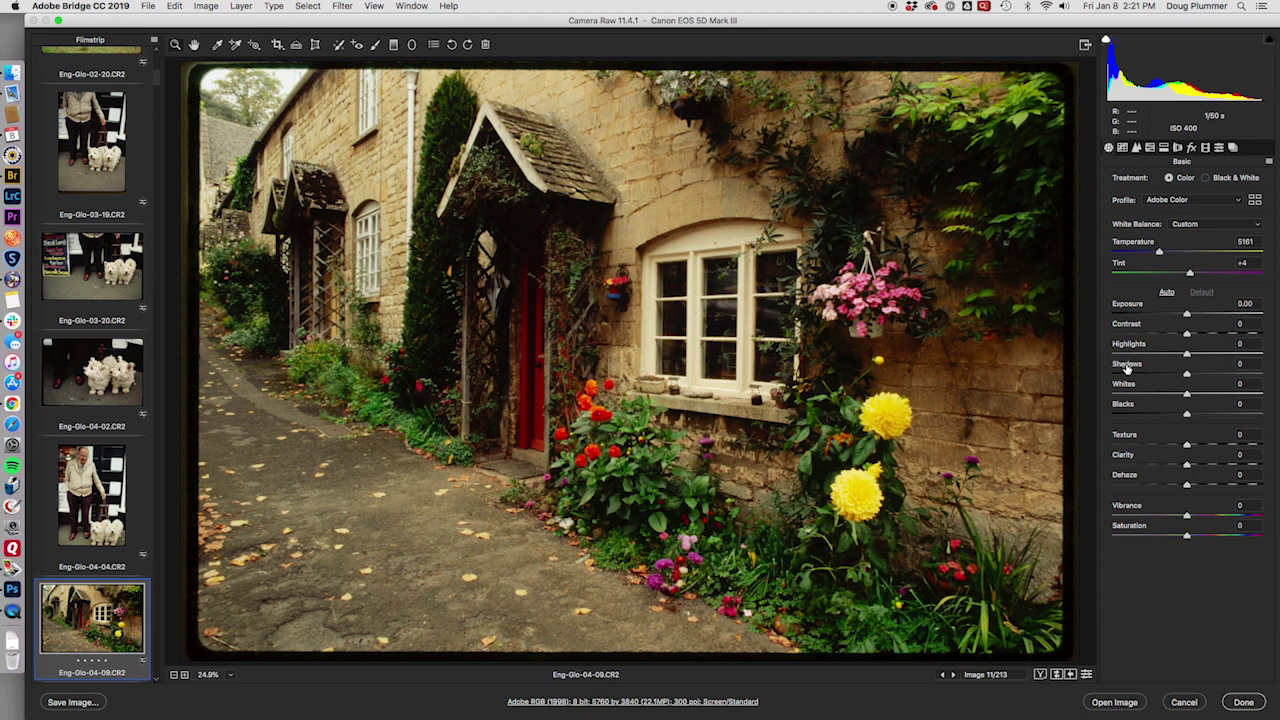
{"action": "left_click_drag", "start_coordinate": [1127, 367], "coordinate": [1145, 369]}
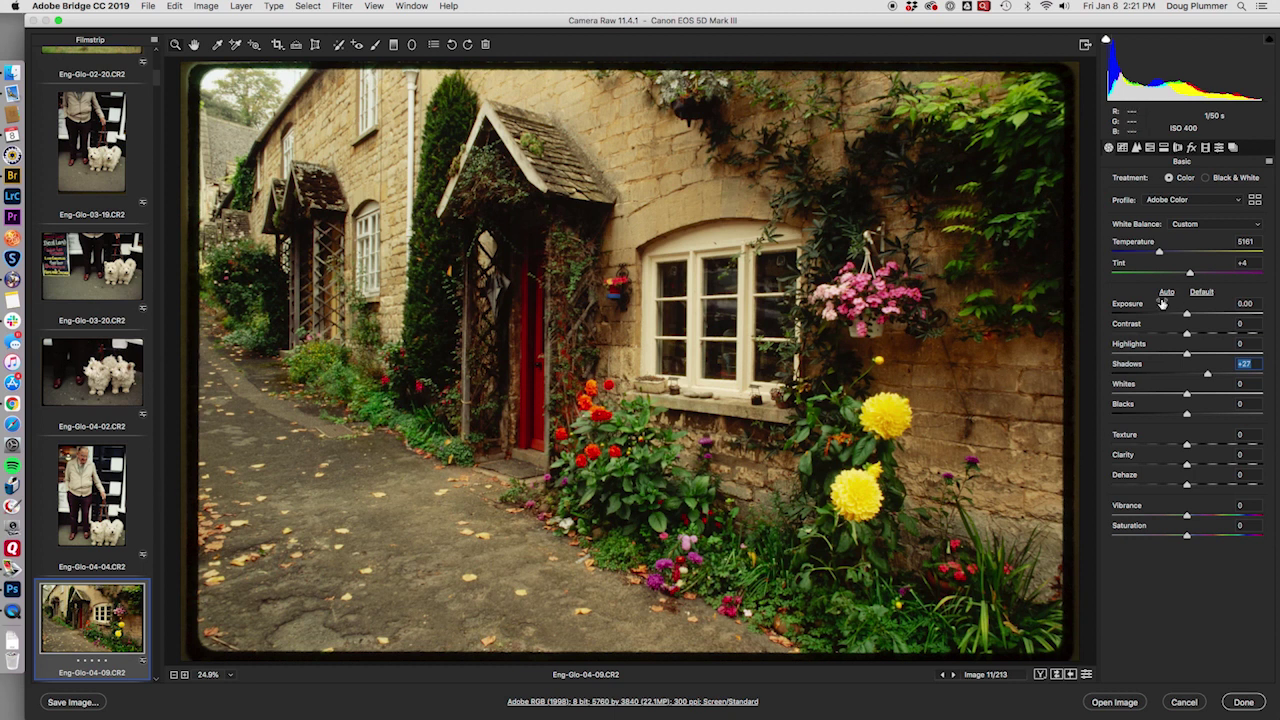
{"action": "left_click_drag", "start_coordinate": [1134, 304], "coordinate": [1137, 303]}
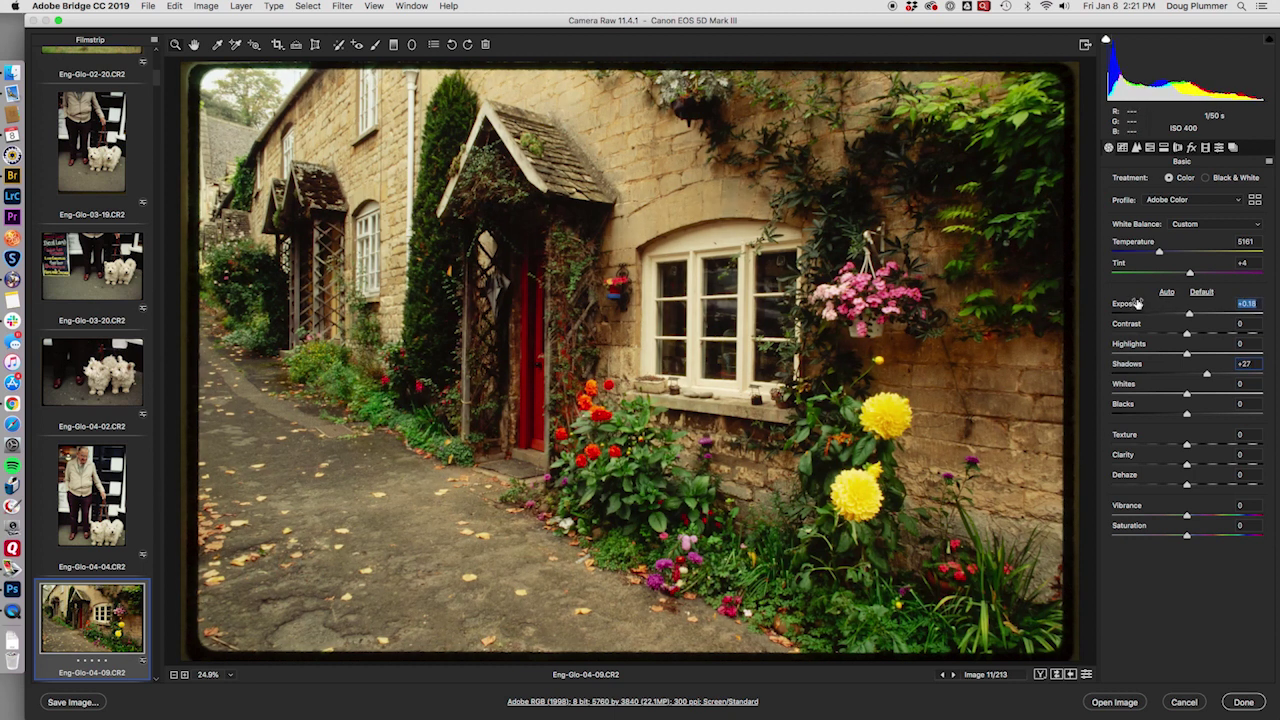
{"action": "left_click", "coordinate": [96, 622]}
{"action": "key", "text": "Return"}
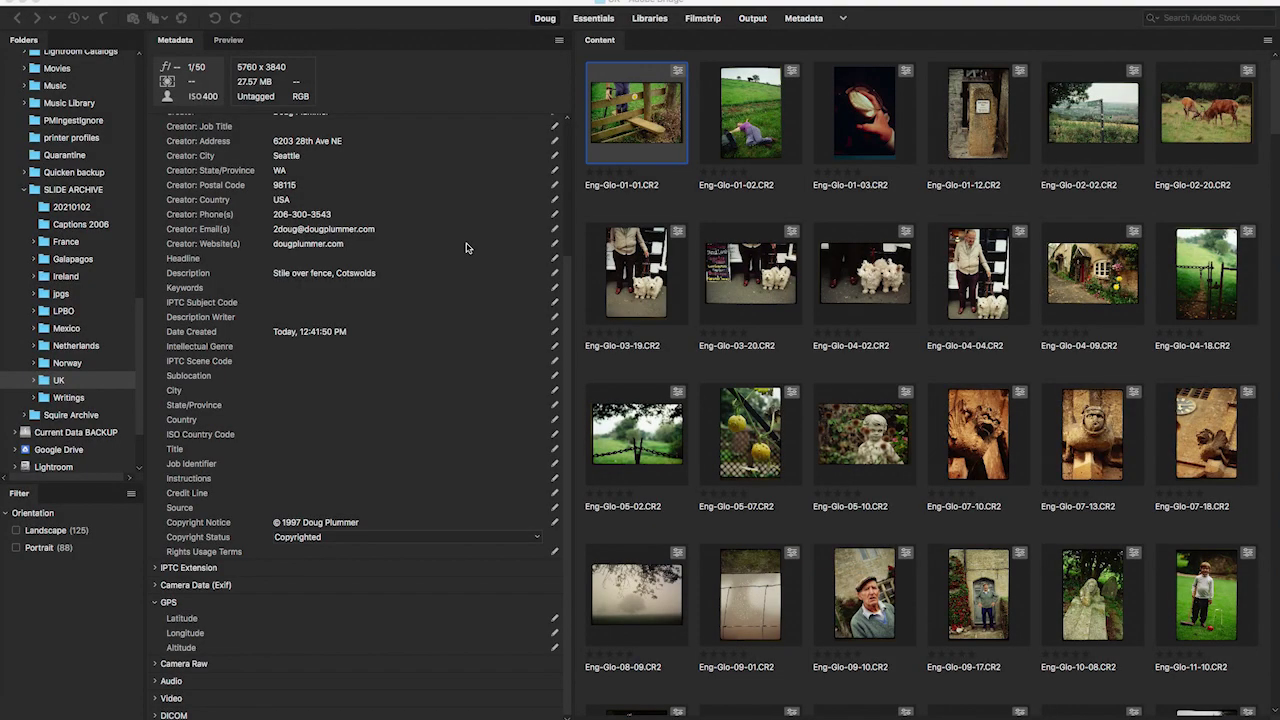
Step: Select the Eng-Glo-05-10 garden statue scan, then the Eng-Yor-12-17 image further down
{"action": "left_click", "coordinate": [858, 426]}
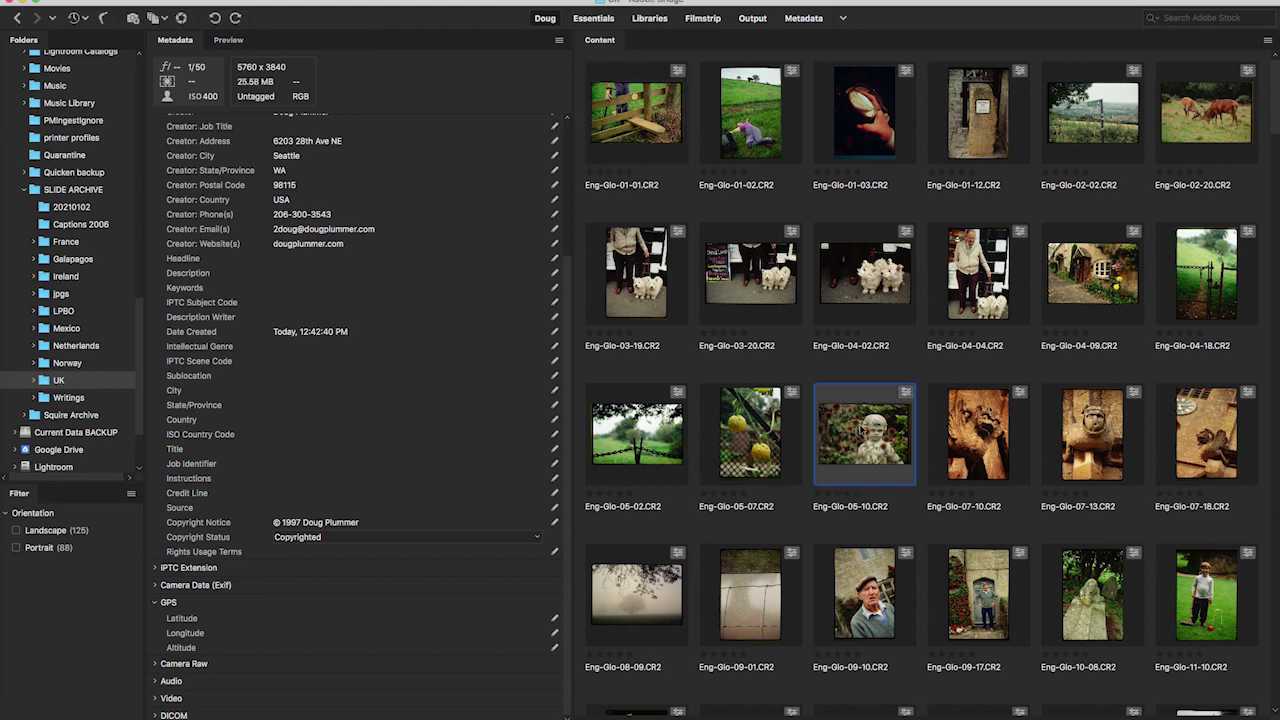
{"action": "scroll", "coordinate": [859, 430], "scroll_direction": "down", "scroll_amount": 10}
{"action": "scroll", "coordinate": [858, 430], "scroll_direction": "down", "scroll_amount": 15}
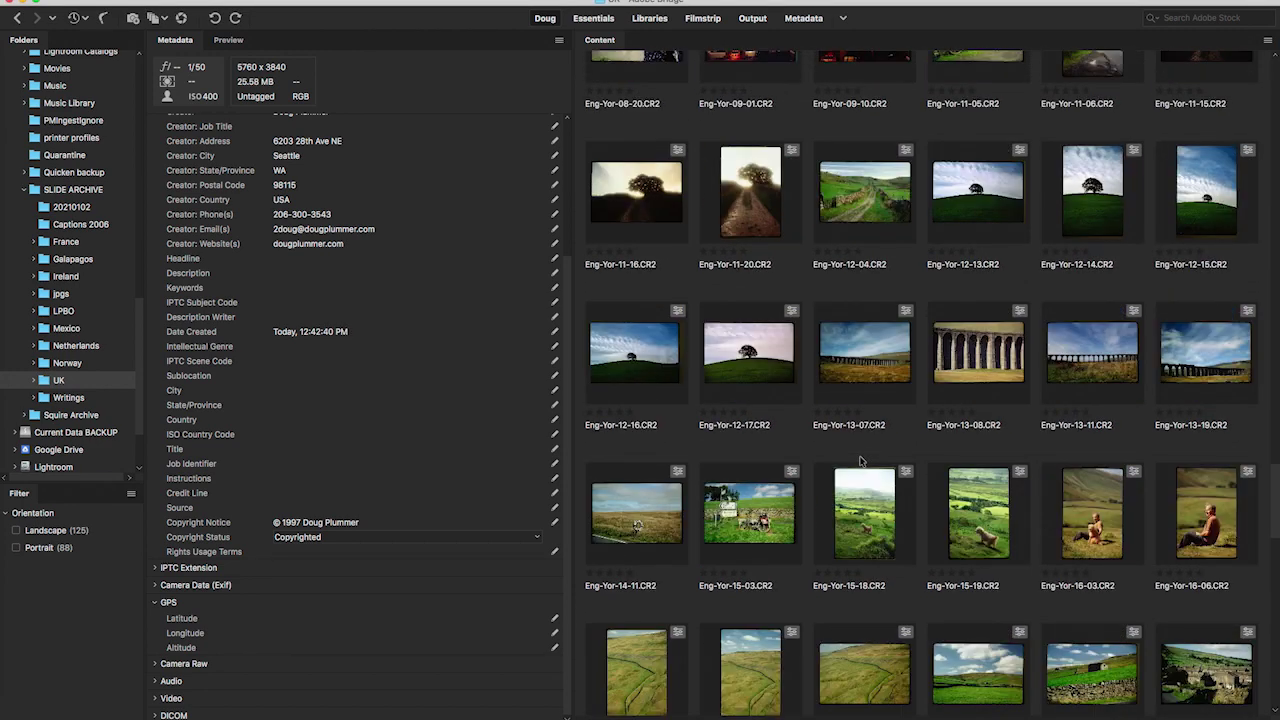
{"action": "left_click", "coordinate": [766, 373]}
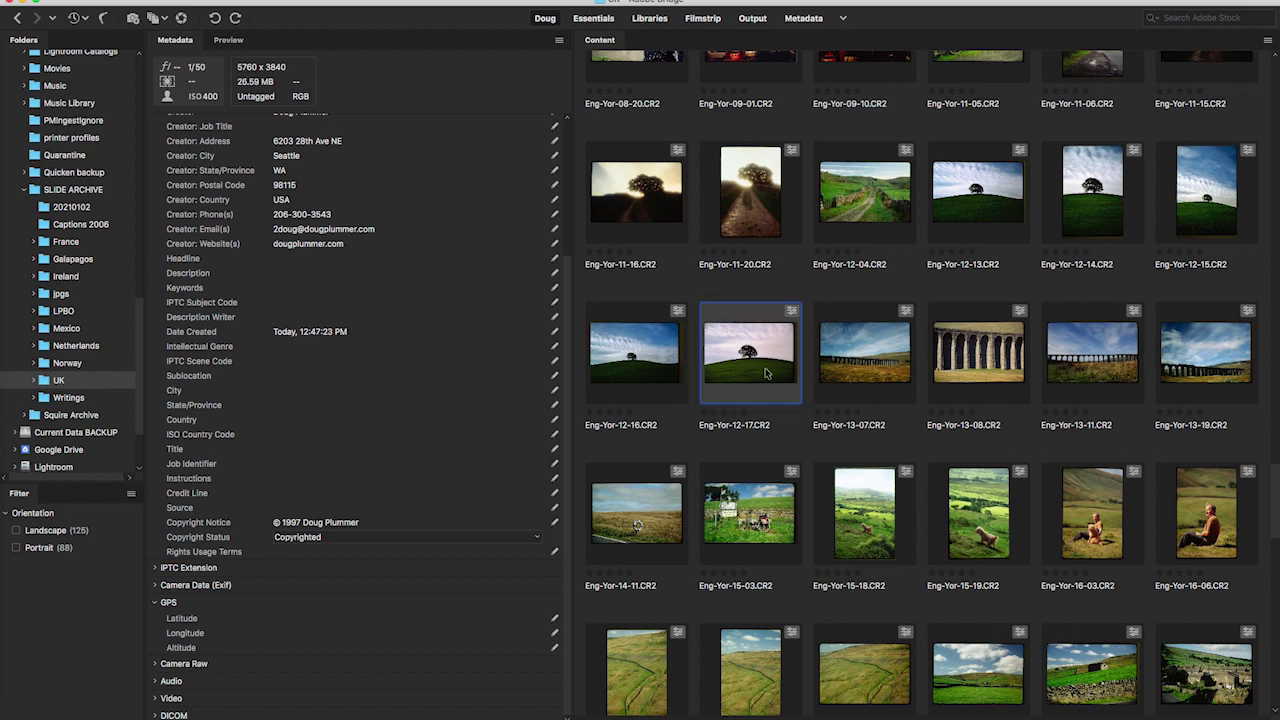
Step: Select every image and append the Scans metadata template
{"action": "key", "text": "super+a"}
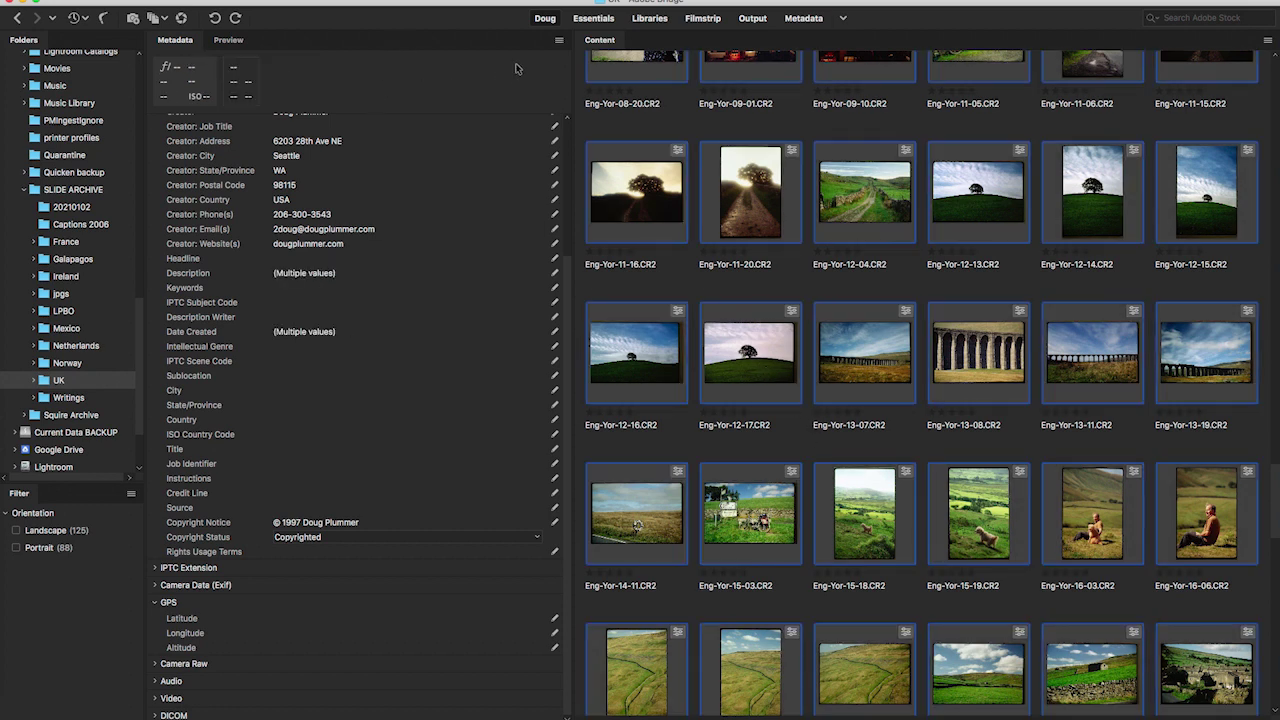
{"action": "left_click", "coordinate": [559, 40]}
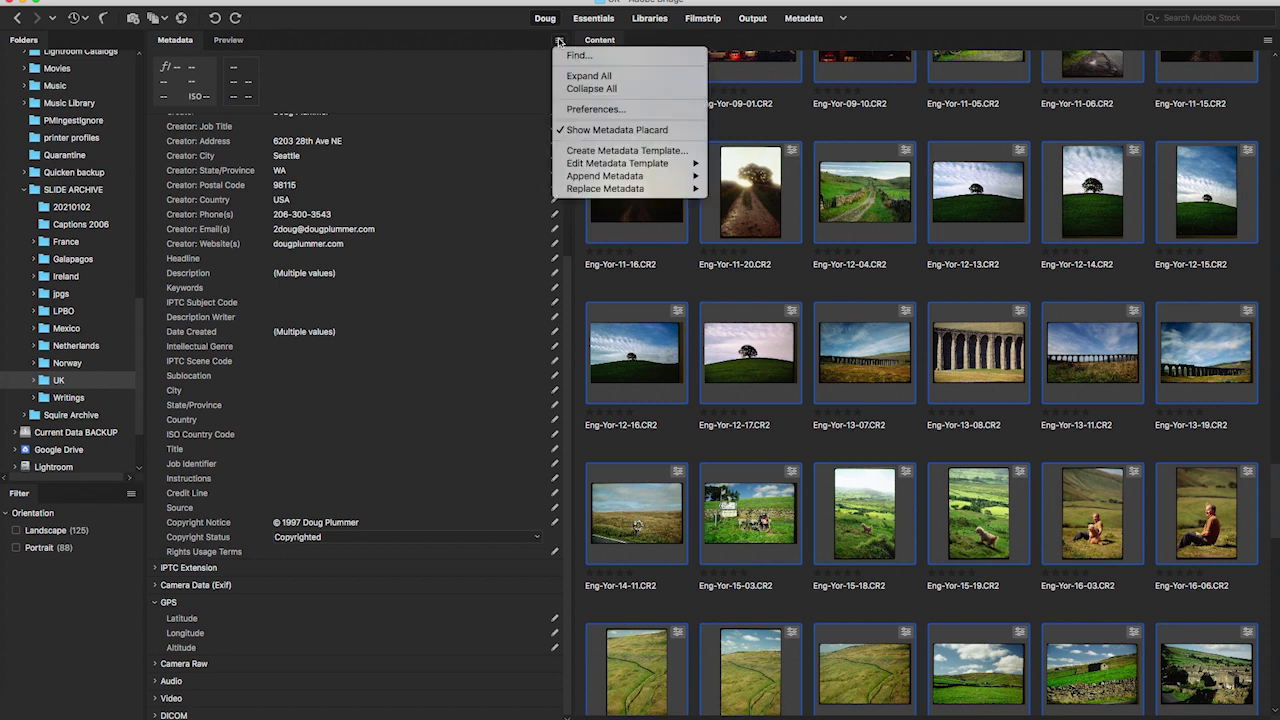
{"action": "mouse_move", "coordinate": [608, 180]}
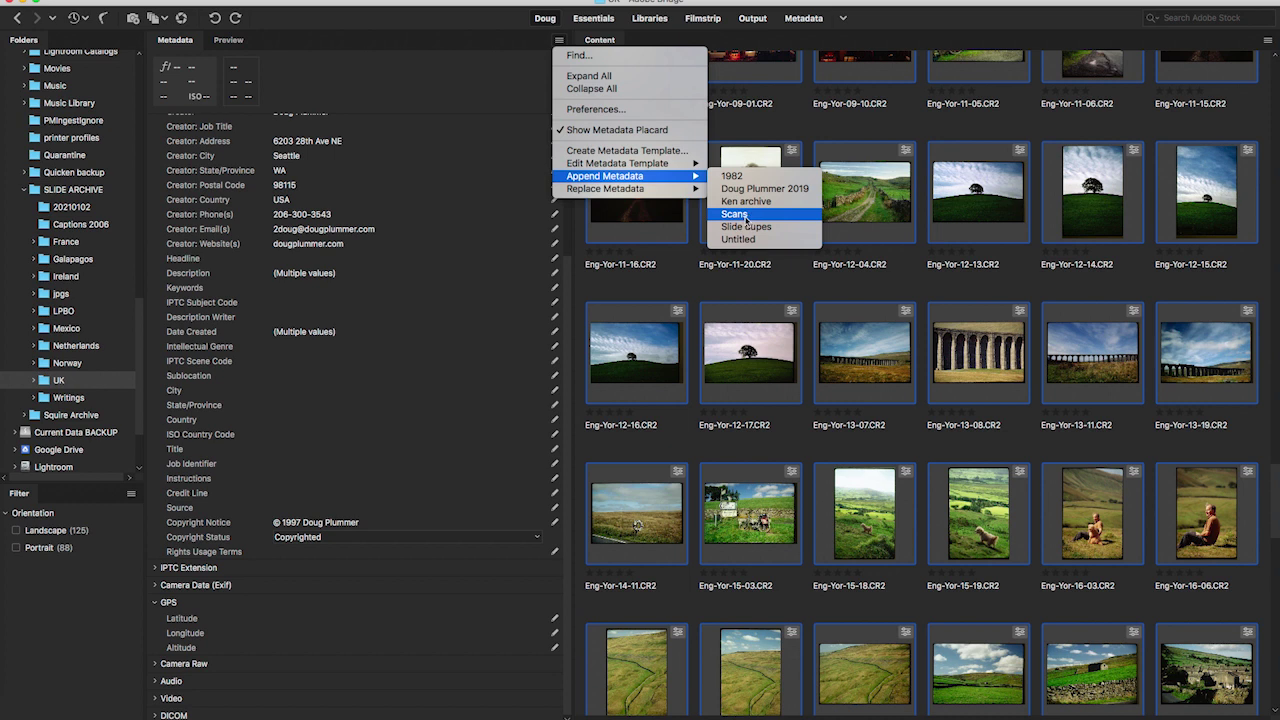
{"action": "left_click", "coordinate": [749, 215]}
Step: Paste the Red Deer, Cotswolds caption into the red deer scan's Description
{"action": "key", "text": "super+Tab"}
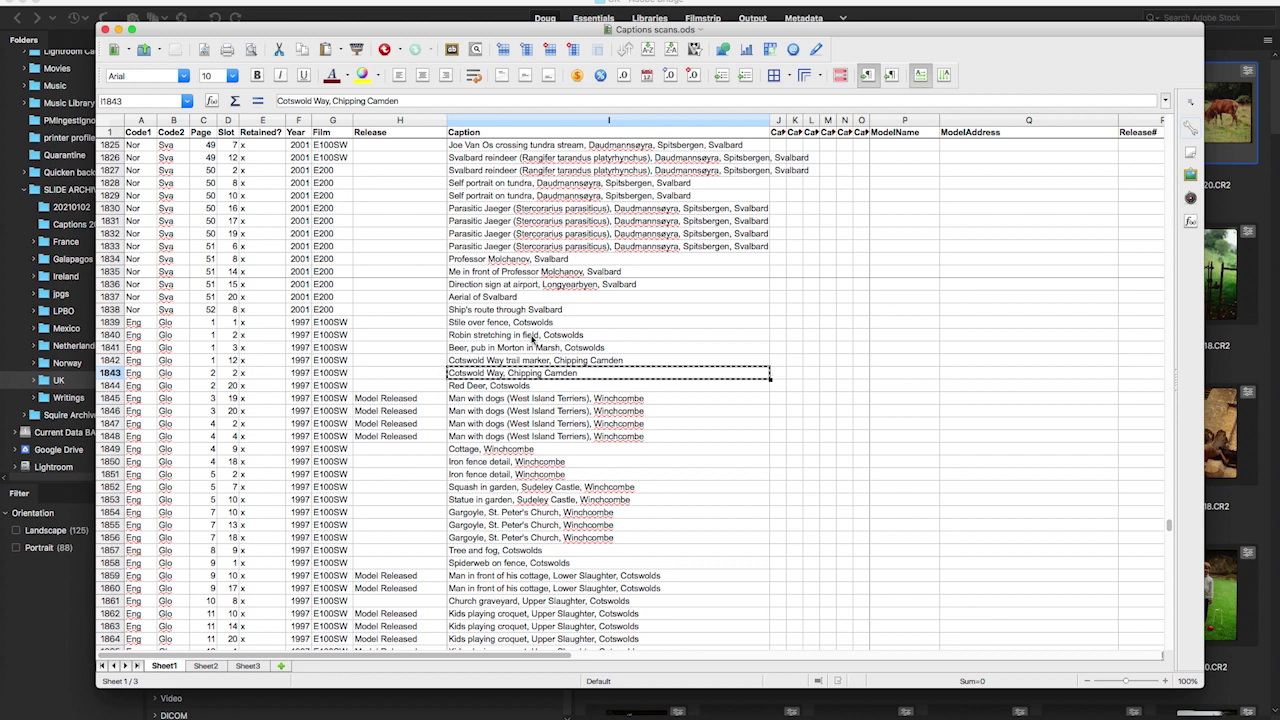
{"action": "scroll", "coordinate": [530, 340], "scroll_direction": "down", "scroll_amount": 1}
{"action": "key", "text": "super+Tab"}
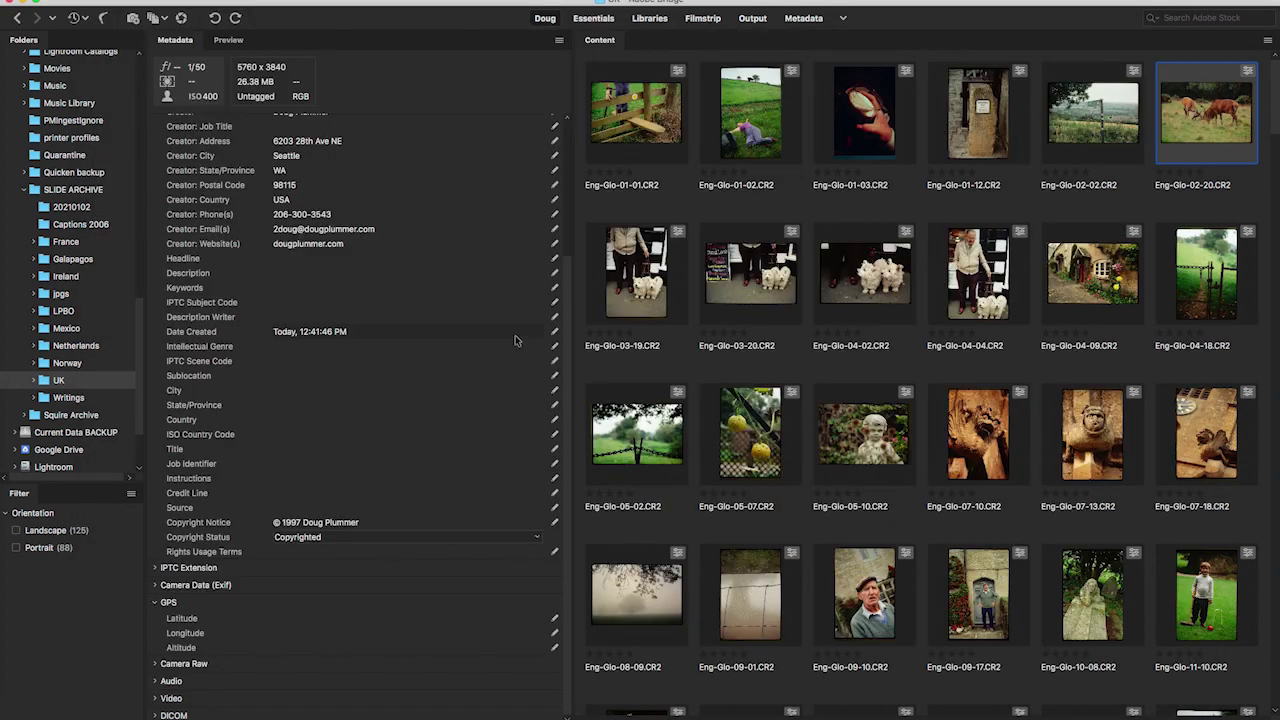
{"action": "left_click", "coordinate": [344, 273]}
{"action": "key", "text": "super+v"}
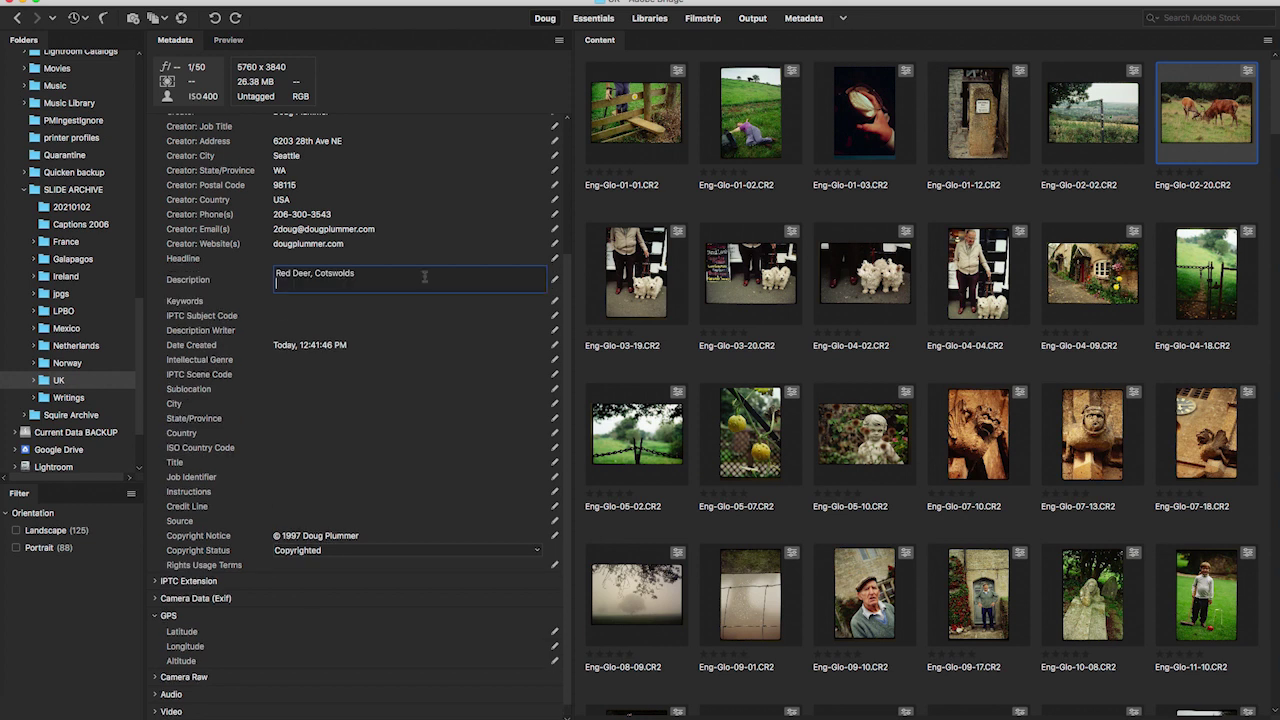
Step: Apply the man-with-dogs caption from I1845 to all four man-with-dogs scans
{"action": "left_click", "coordinate": [640, 278]}
{"action": "key", "text": "super+Tab"}
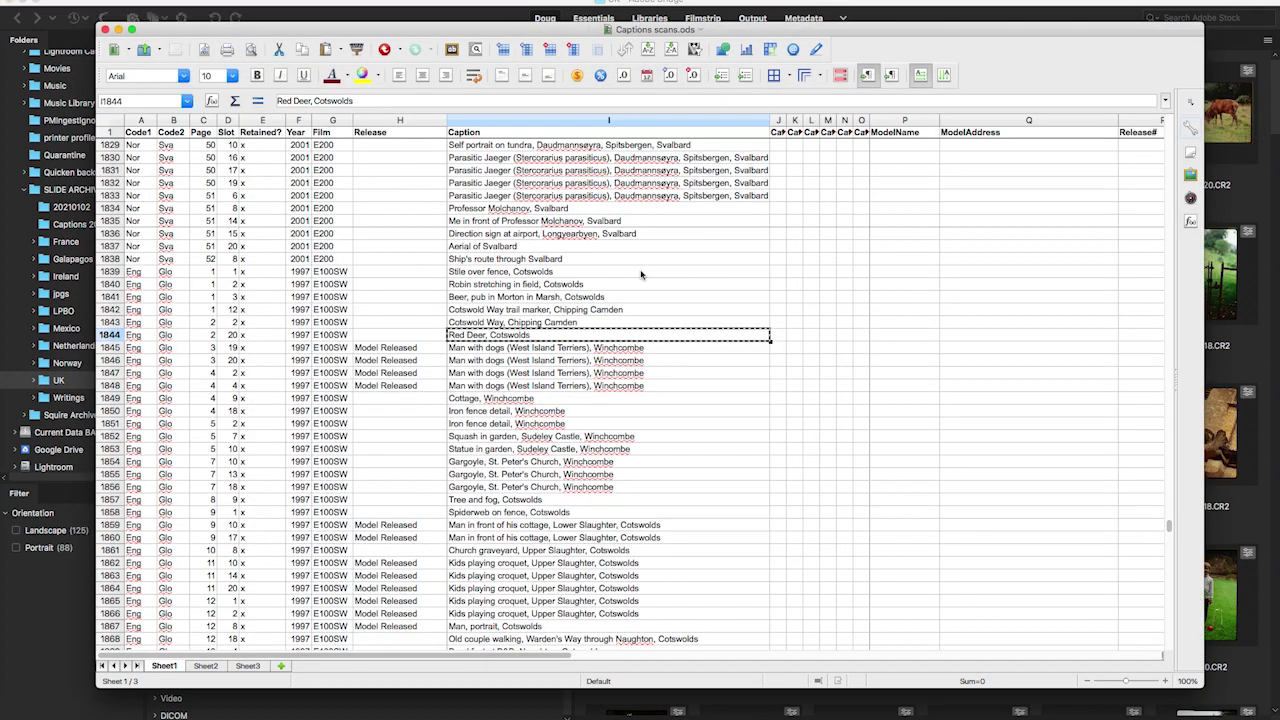
{"action": "left_click", "coordinate": [527, 348]}
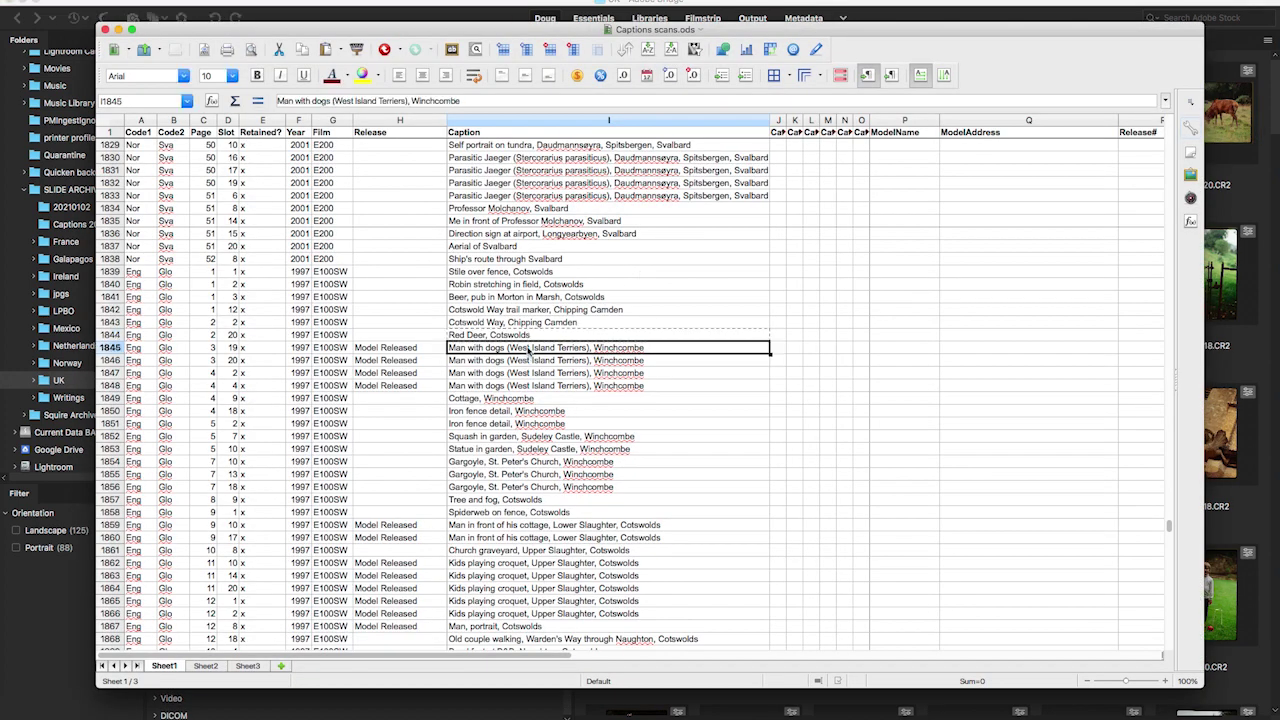
{"action": "key", "text": "super+Tab"}
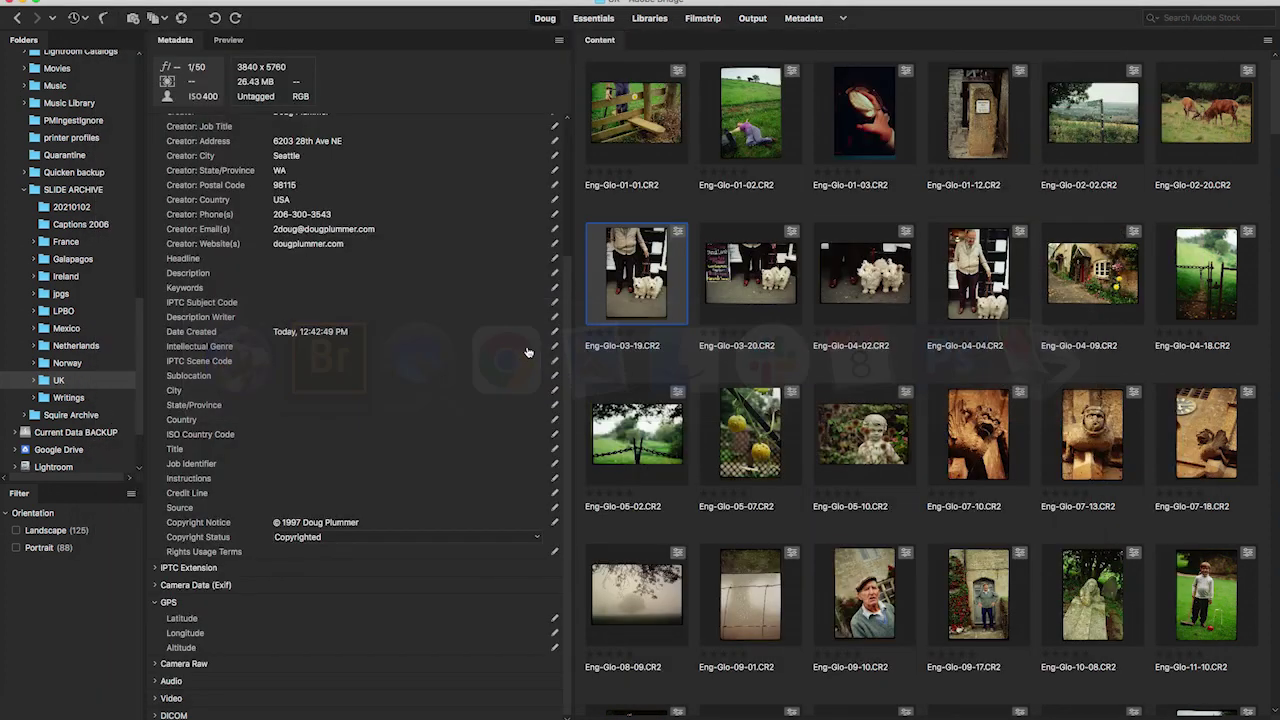
{"action": "left_click", "coordinate": [980, 290], "text": "shift"}
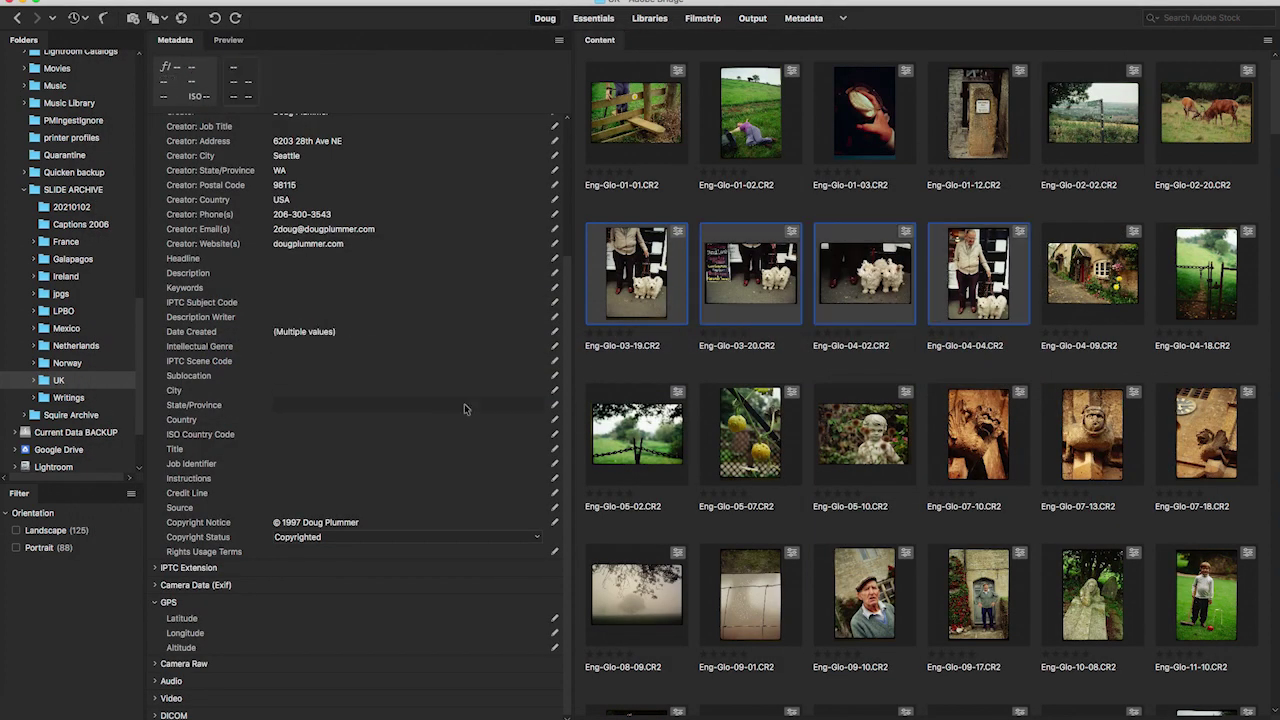
{"action": "left_click", "coordinate": [370, 272]}
{"action": "type", "text": "Man with dogs (West Island Terriers), Winchcombe"}
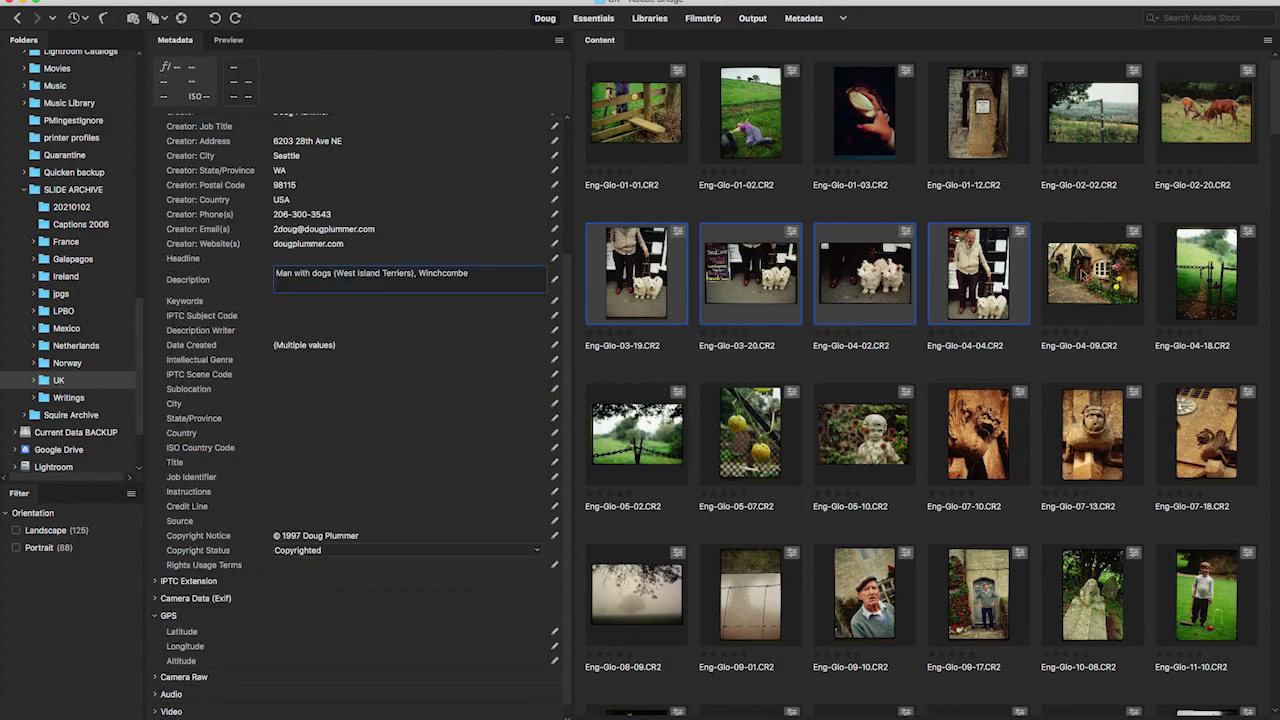
{"action": "key", "text": "Return"}
Step: Paste the Cottage, Winchcombe caption from I1849 into the cottage scan's Description
{"action": "key", "text": "super+Tab"}
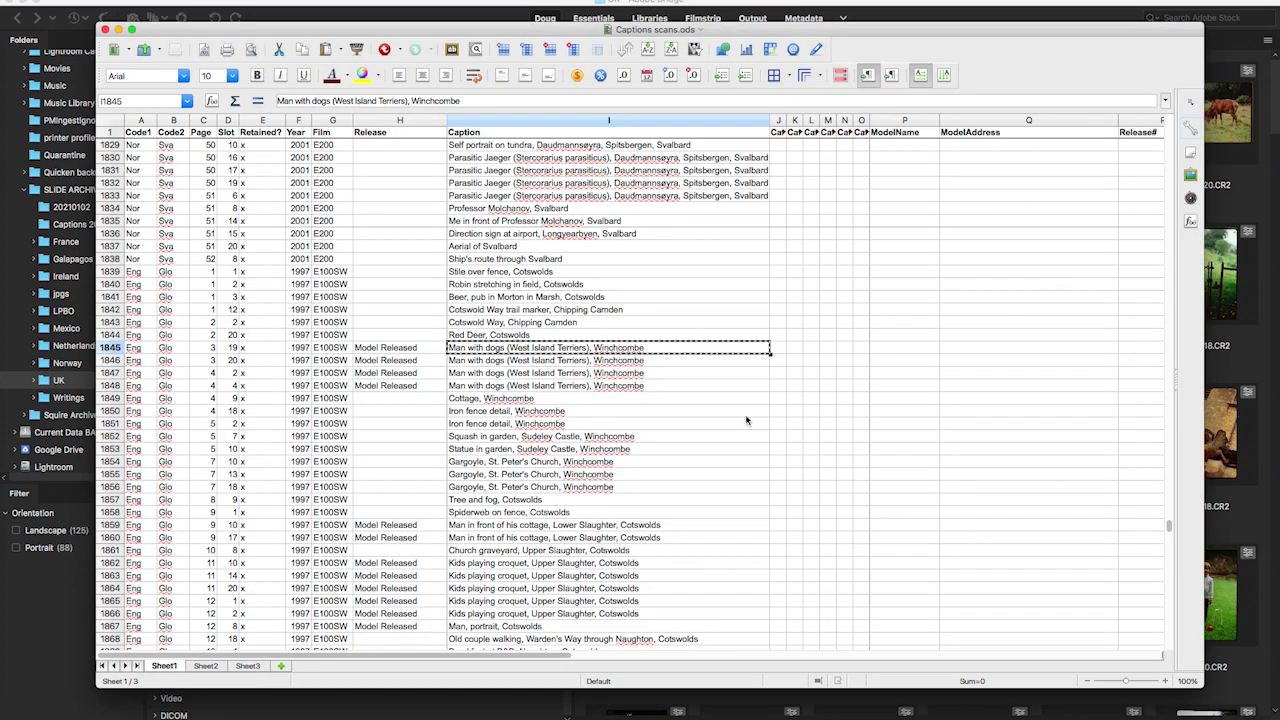
{"action": "left_click", "coordinate": [538, 398]}
{"action": "key", "text": "super+Tab"}
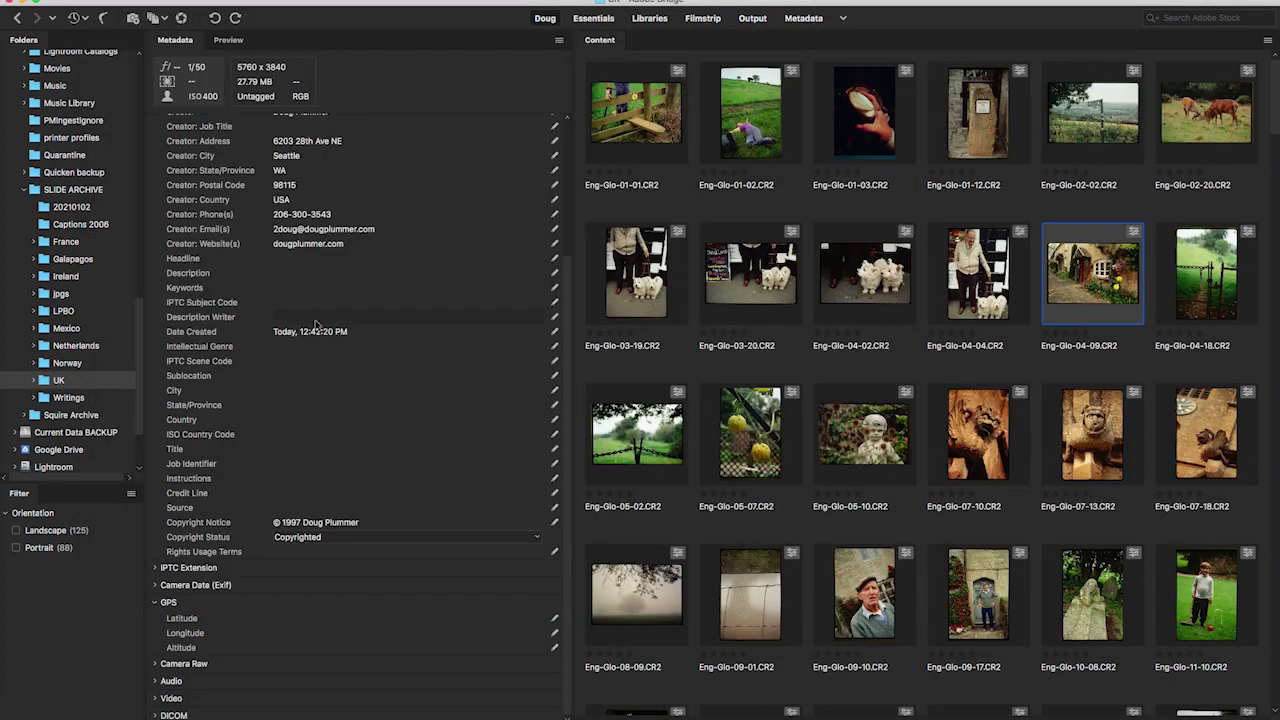
{"action": "left_click", "coordinate": [328, 272]}
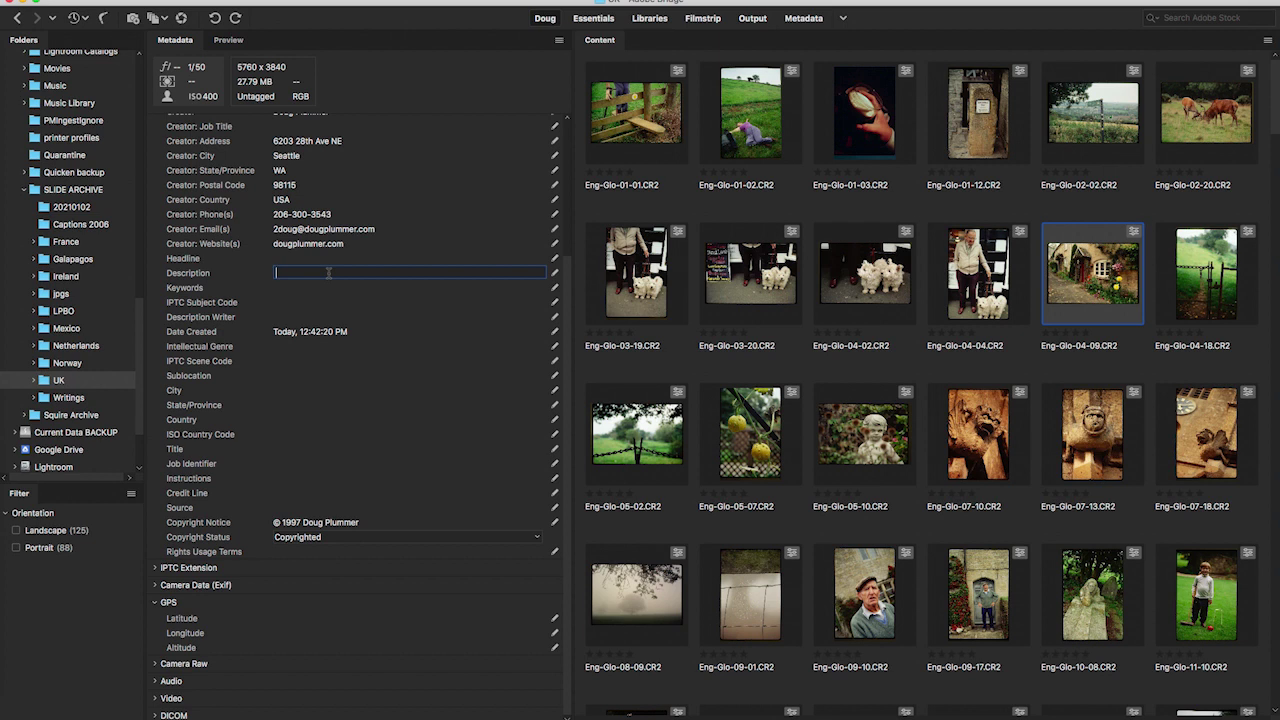
{"action": "type", "text": "Cottage, Winchcombe"}
{"action": "left_click", "coordinate": [1220, 292]}
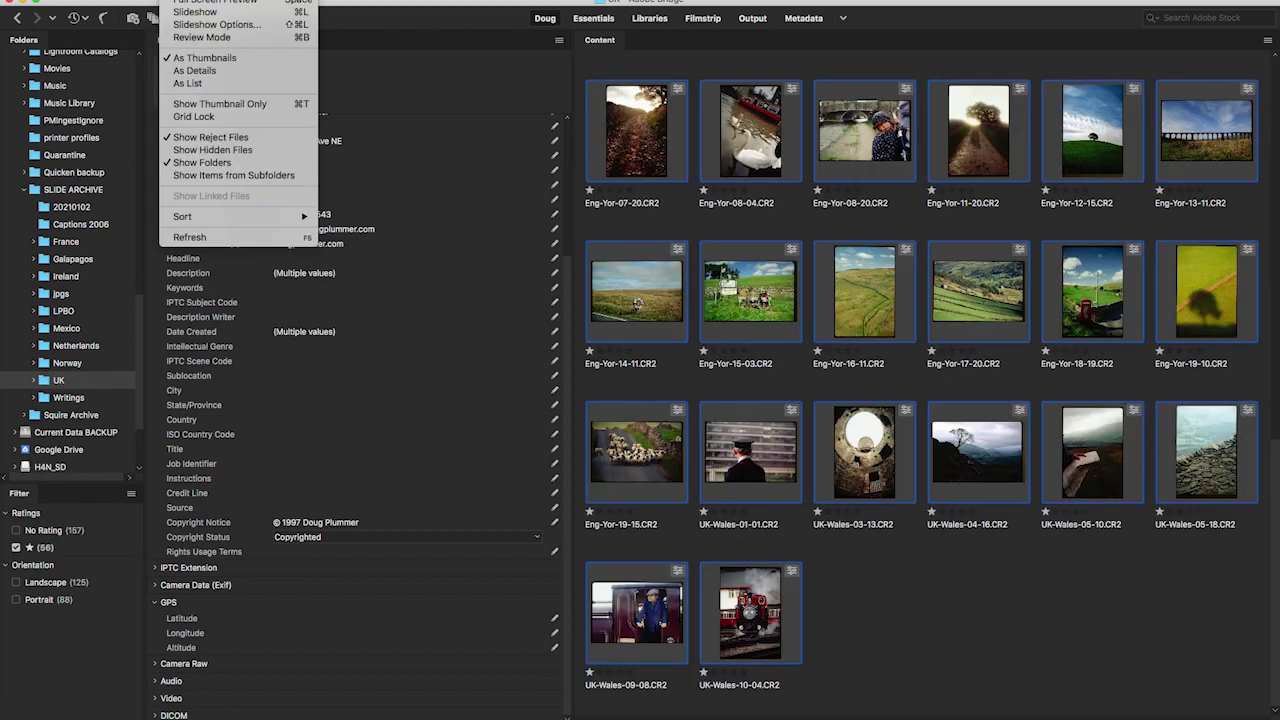
Step: Change the slideshow's Slide Duration from 5 to 2 seconds
{"action": "left_click", "coordinate": [200, 25]}
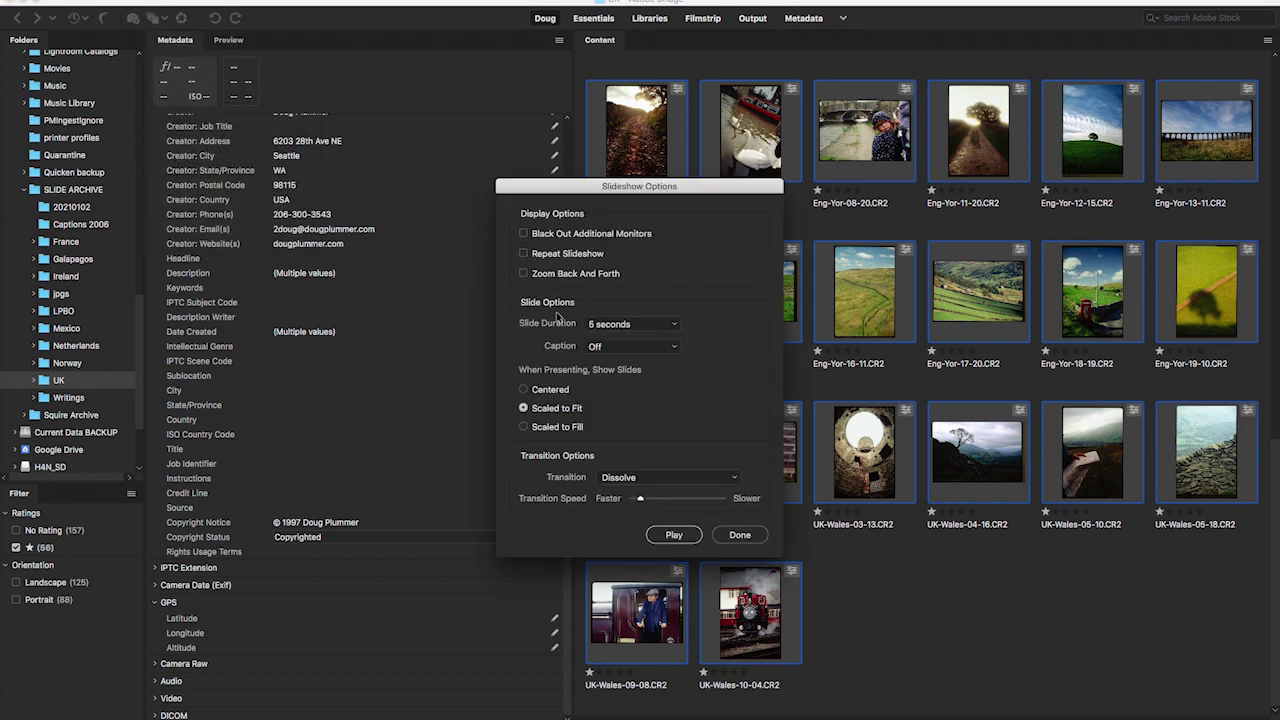
{"action": "left_click", "coordinate": [677, 325]}
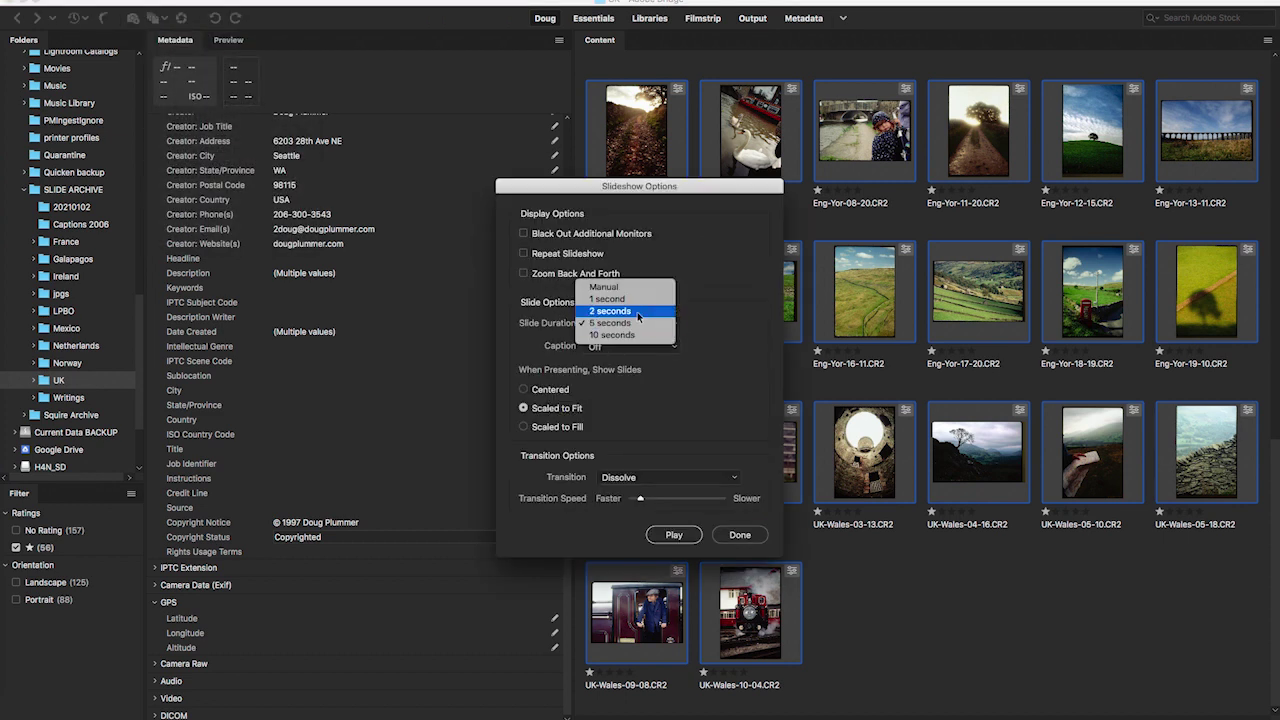
{"action": "left_click", "coordinate": [612, 311]}
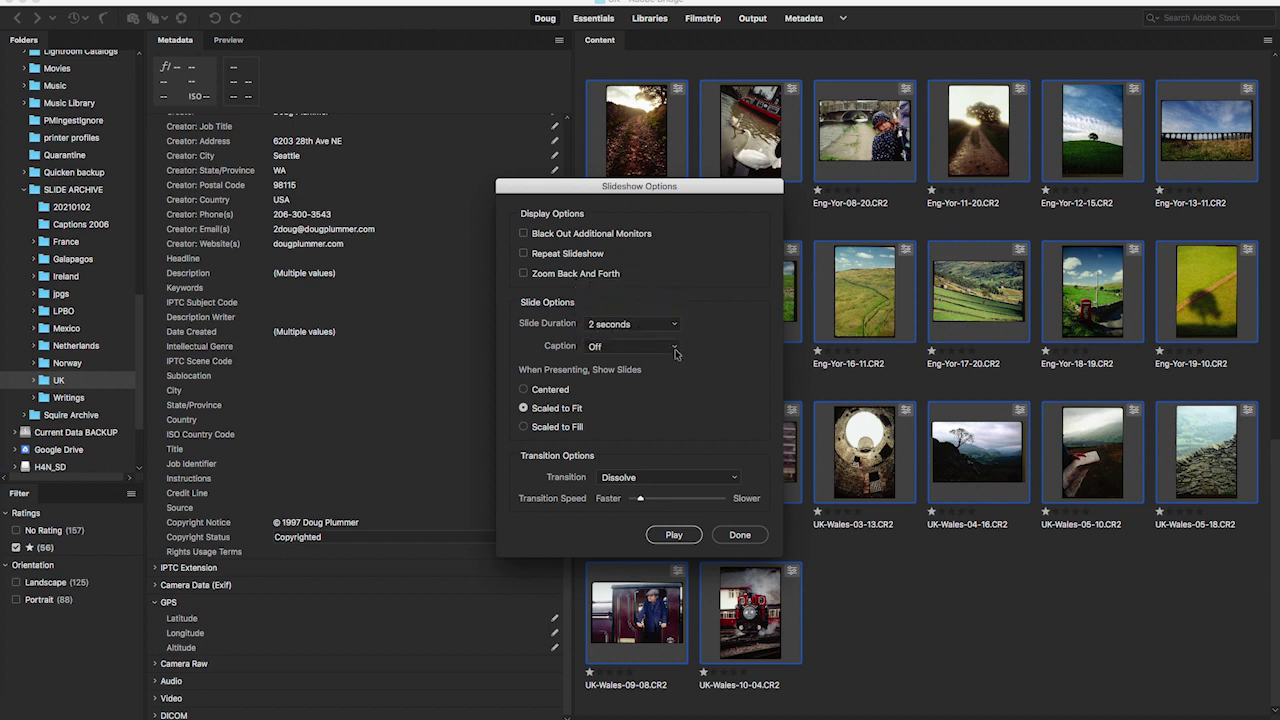
Step: Play the slideshow of the 56 one-star scans with 2-second slides
{"action": "left_click", "coordinate": [686, 536]}
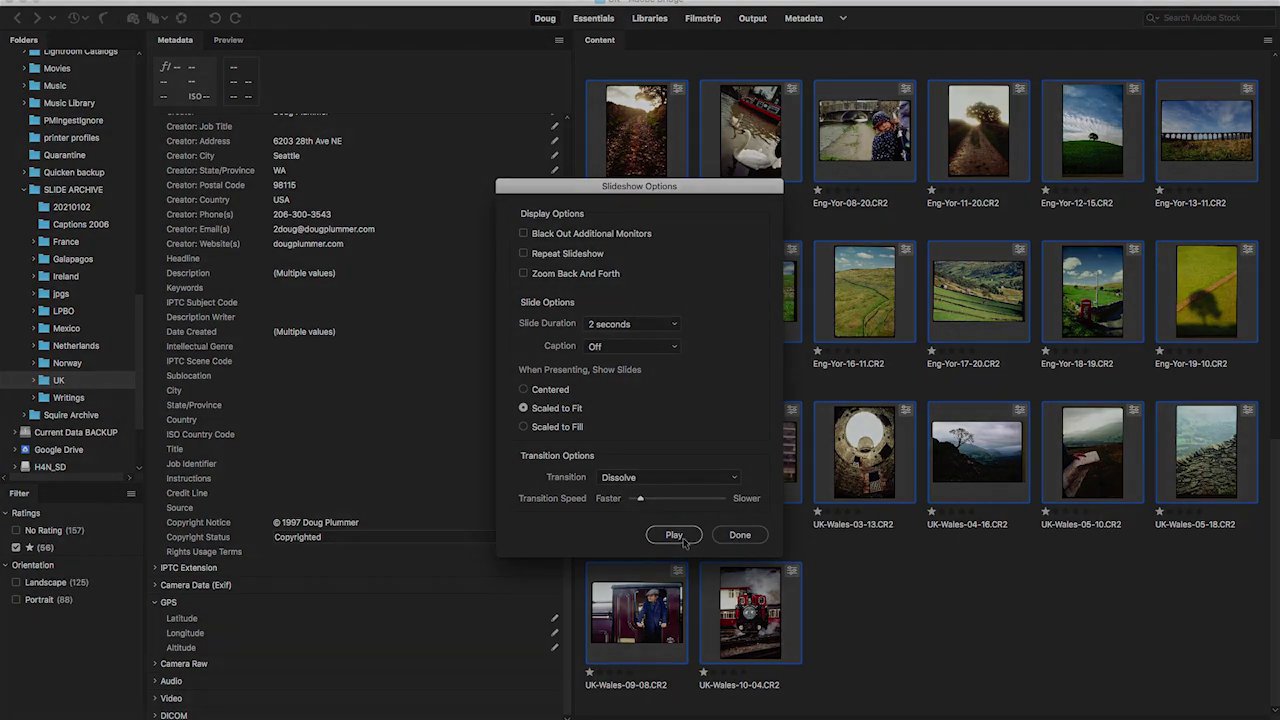